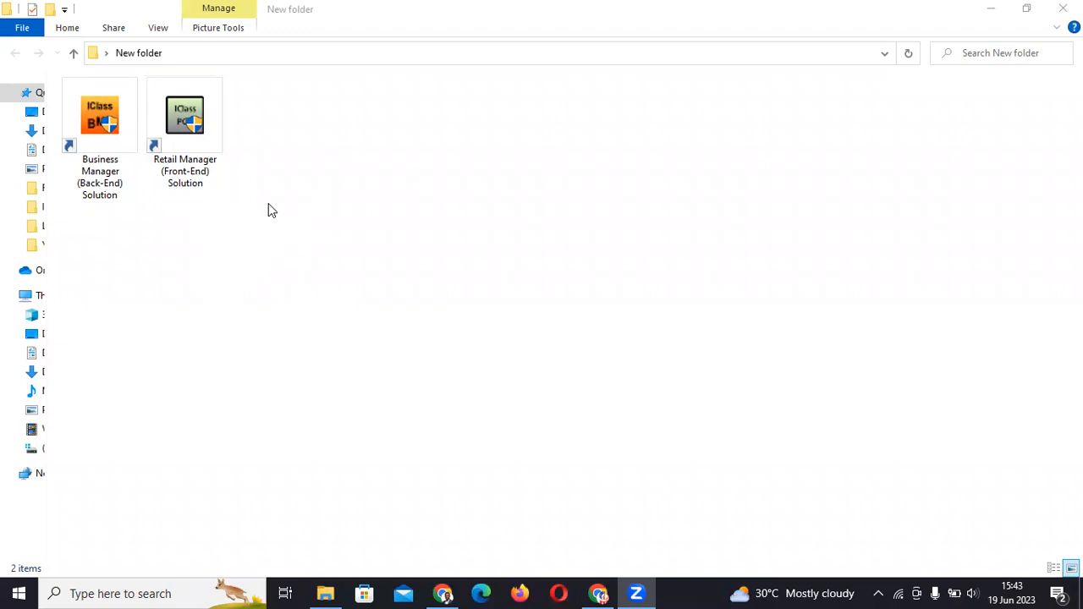
Step: Launch the Retail Manager (Front-End) Solution and allow it to make changes to the device
click(313, 203)
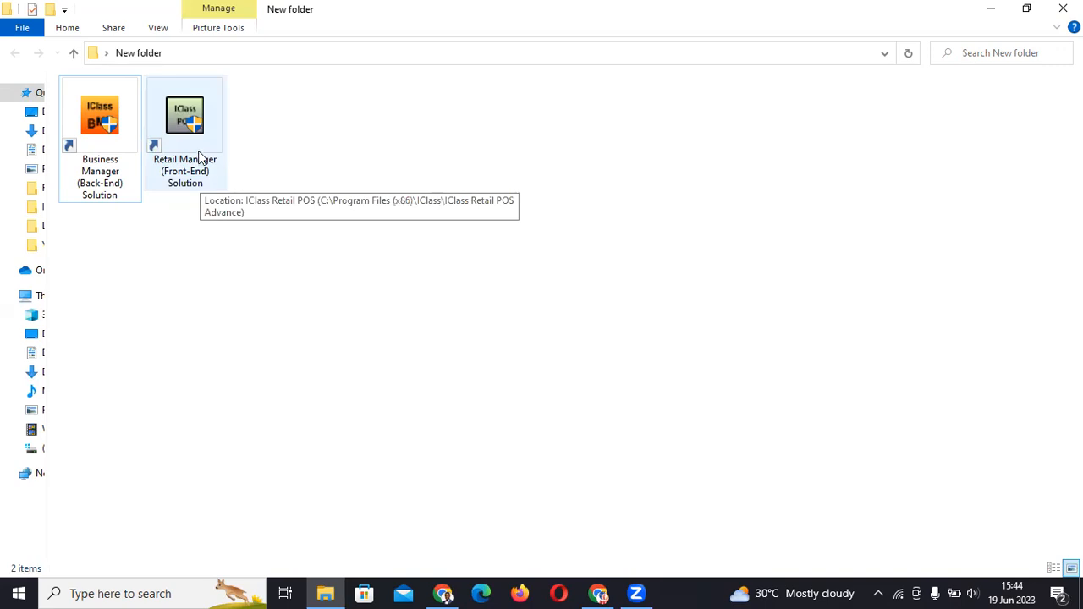
click(118, 165)
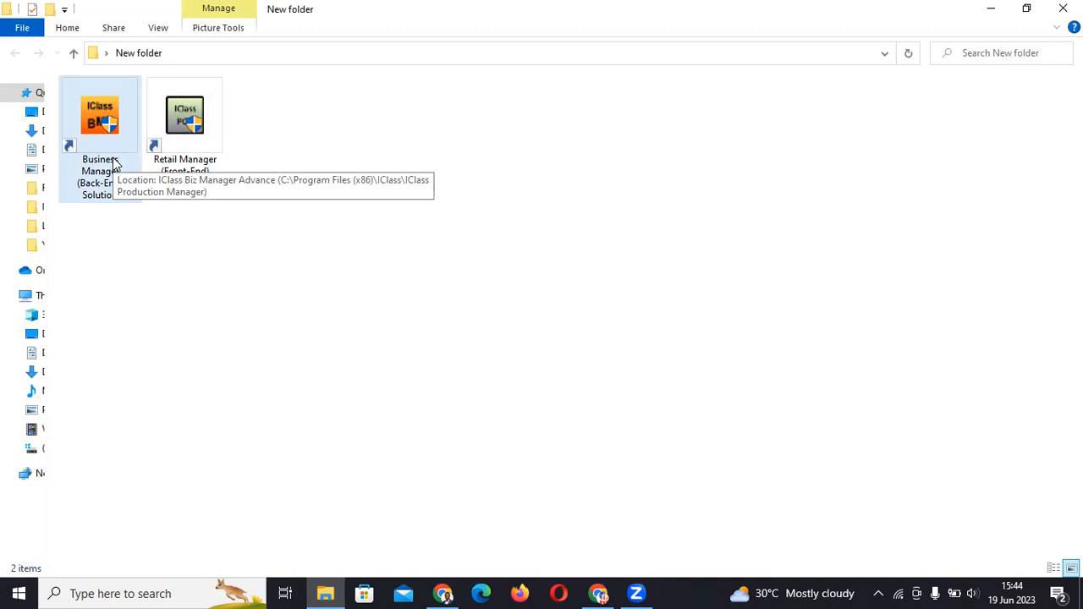
double_click(196, 129)
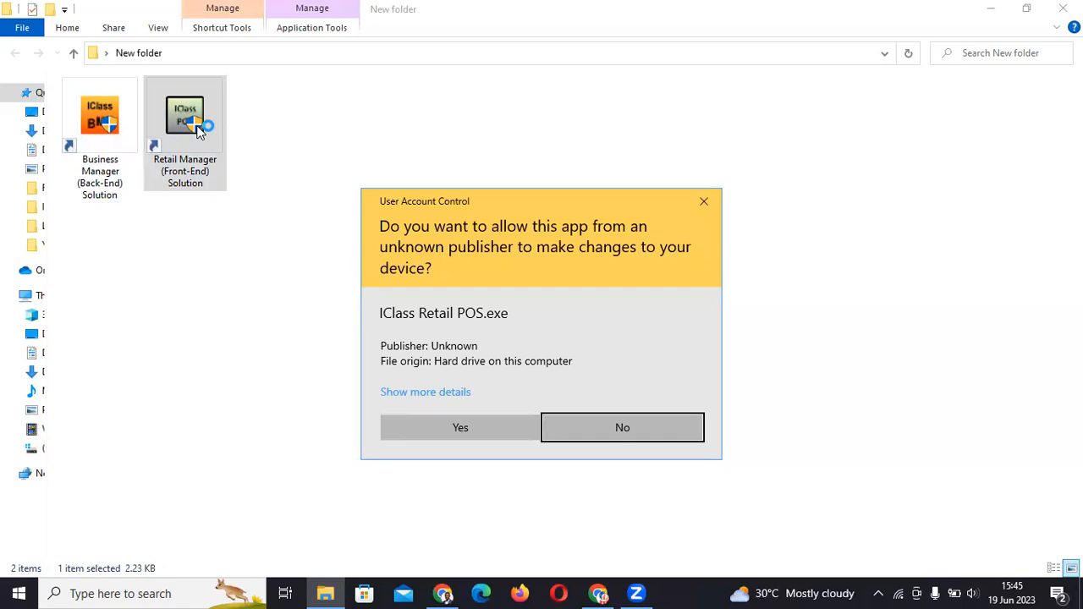
click(456, 424)
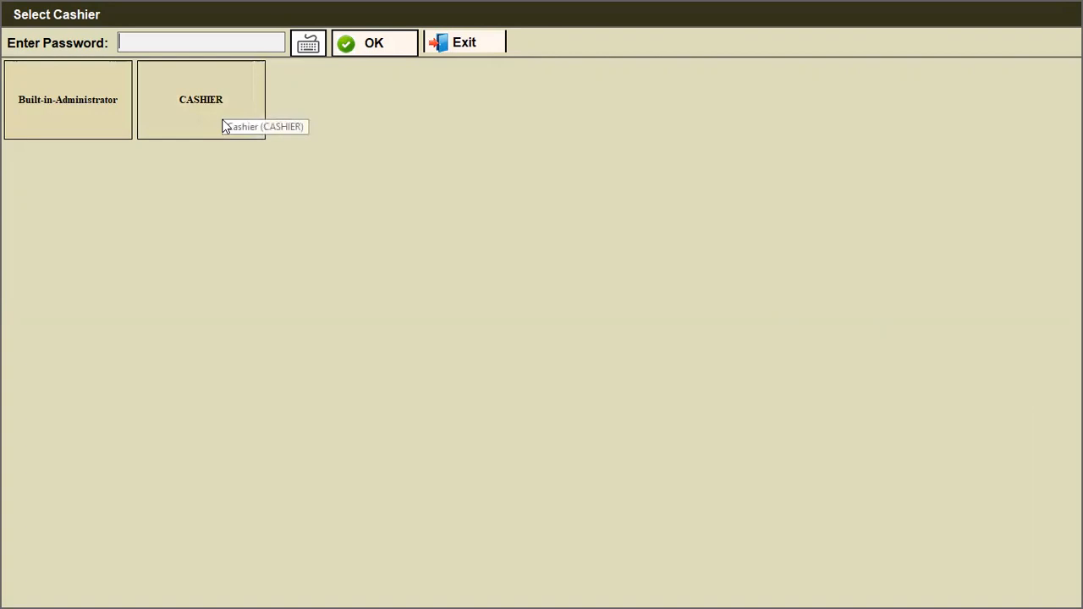
Step: Log in as Built-in-Administrator with the account password and exit the end-of-day window without ending the sale
click(101, 126)
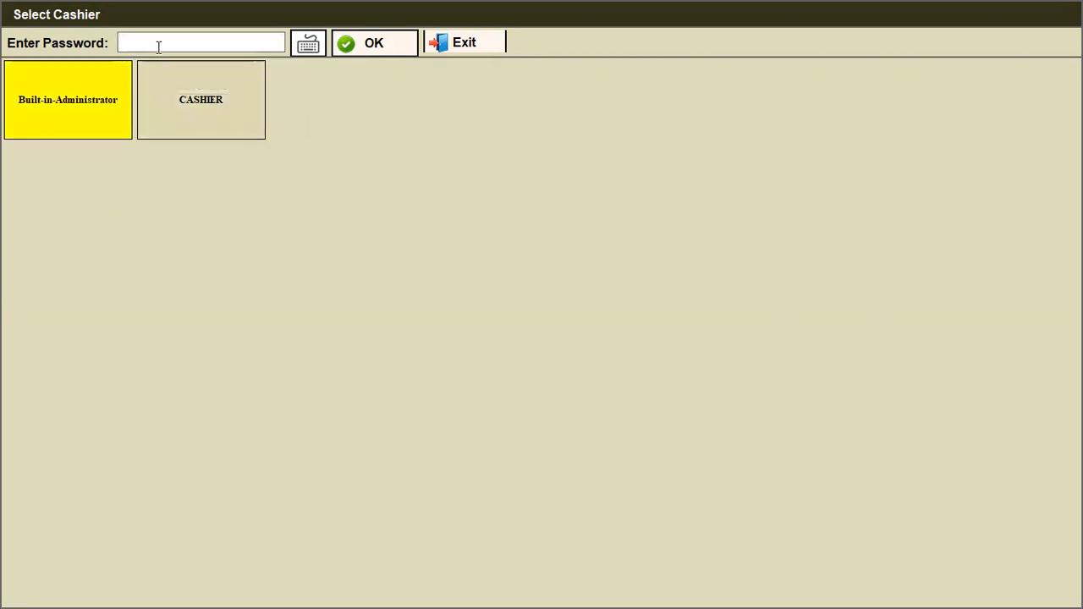
text(••••••••)
click(378, 53)
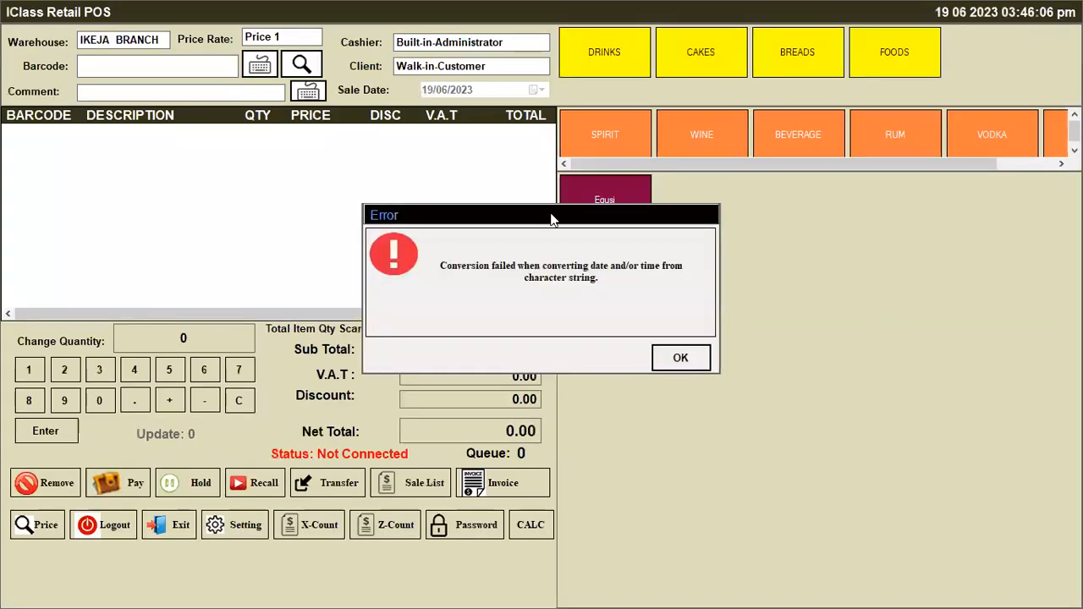
click(685, 360)
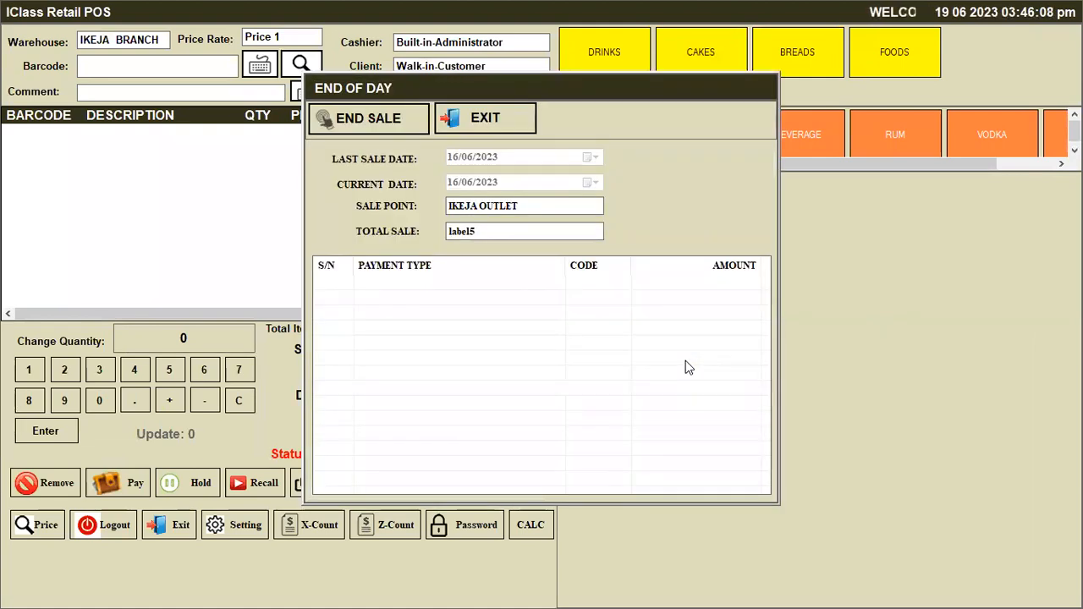
click(501, 125)
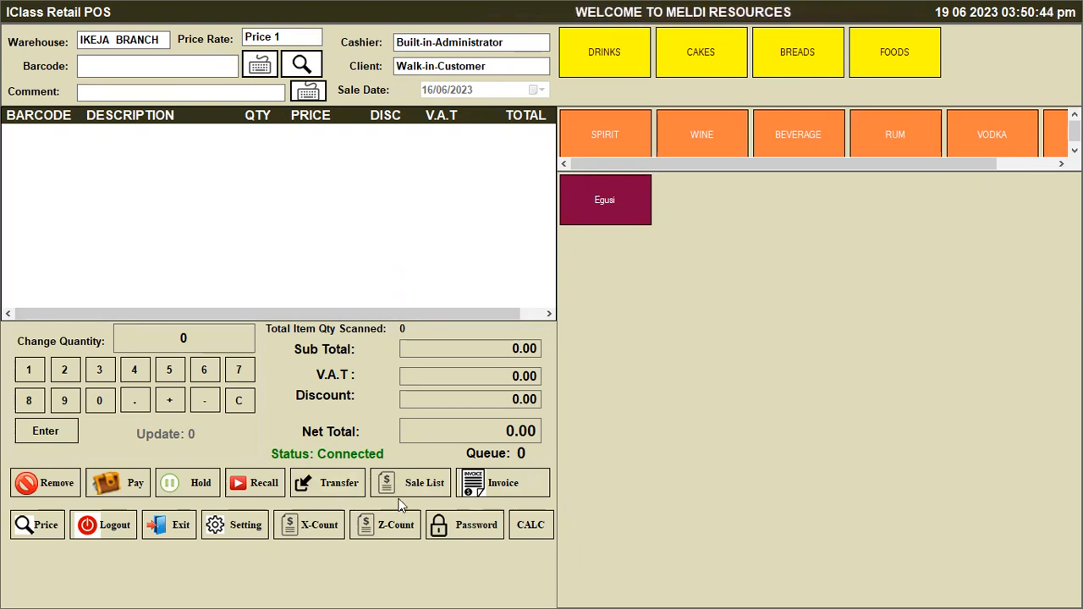
Step: Add Egusi to the empty sale and open the payment screen, cancelling it without posting
click(137, 487)
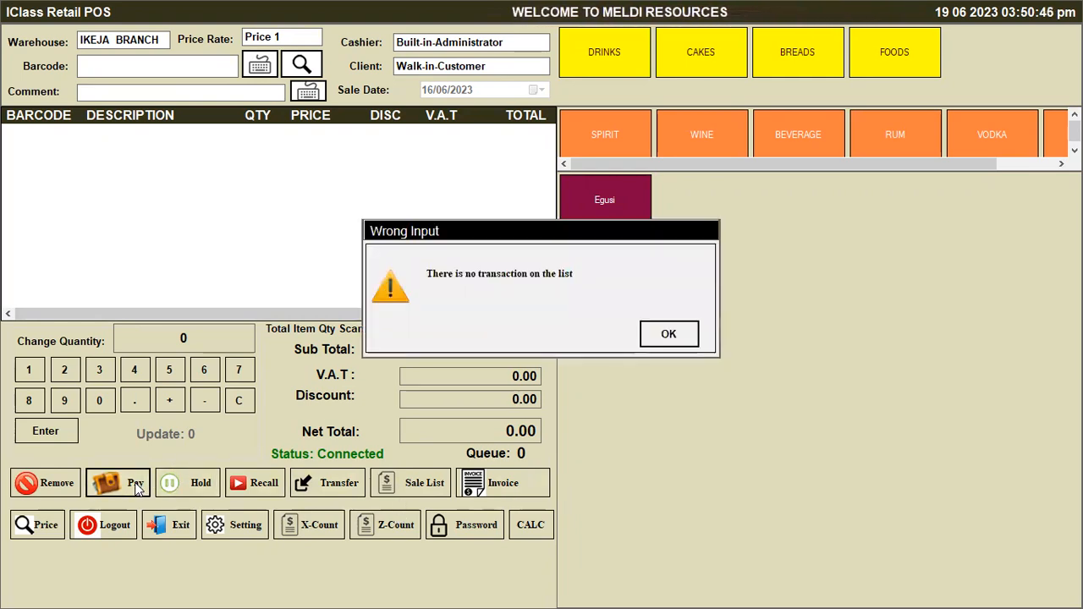
click(682, 336)
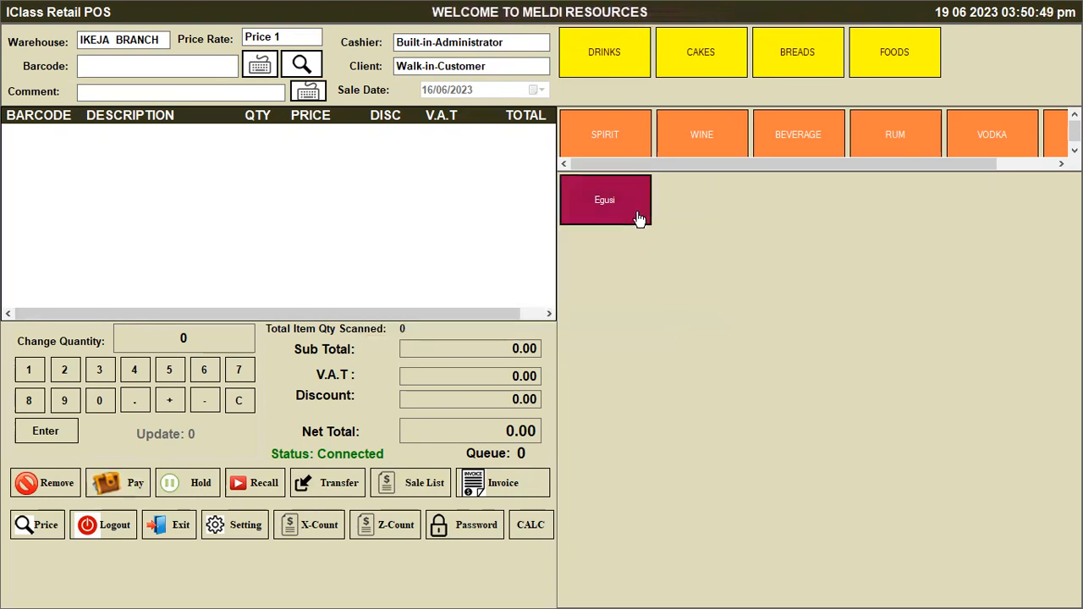
click(642, 222)
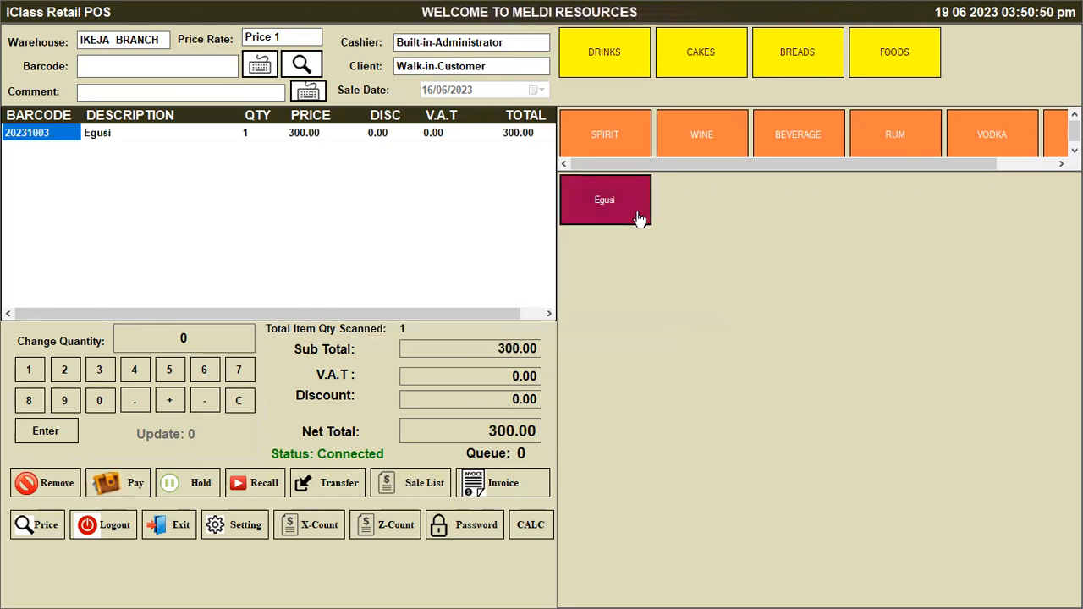
click(132, 482)
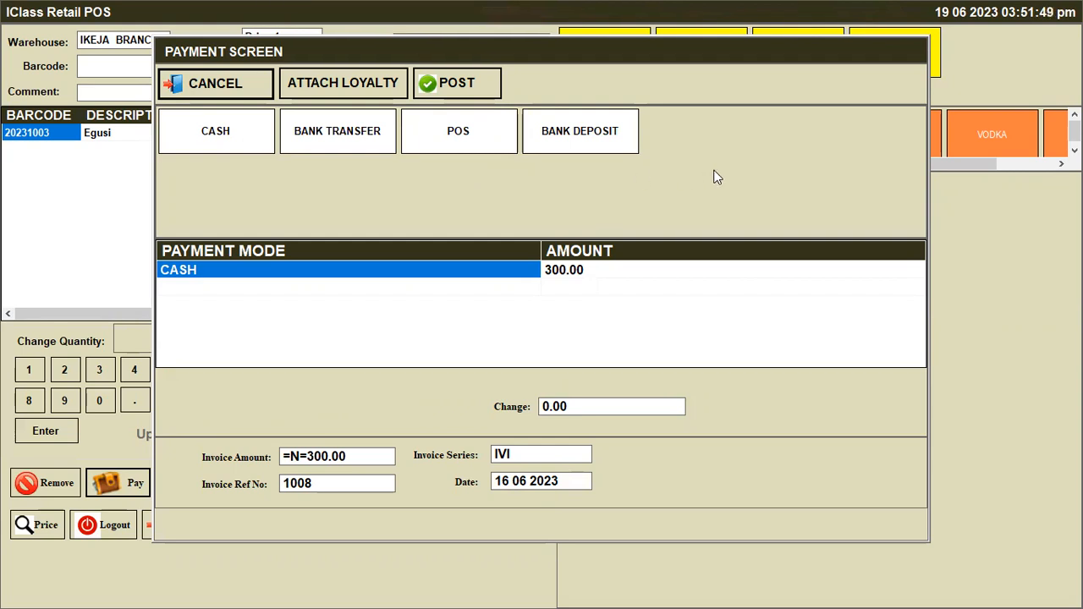
click(250, 83)
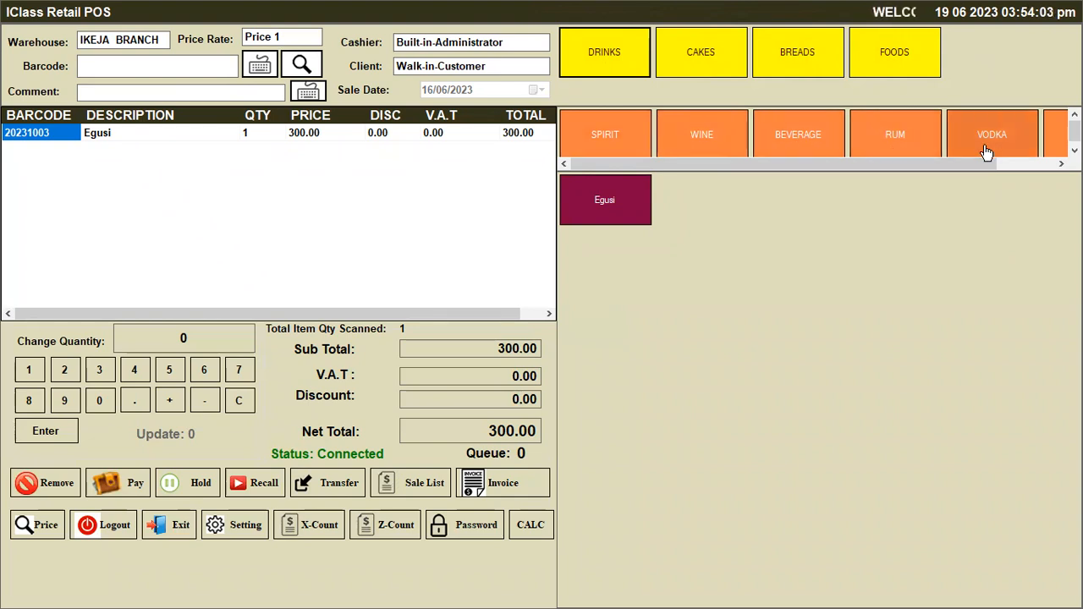
Step: Browse the drinks subcategories Spirit and Beverage and the foods subcategories Soups, Swallows and Rice, ending on Soups
click(1061, 164)
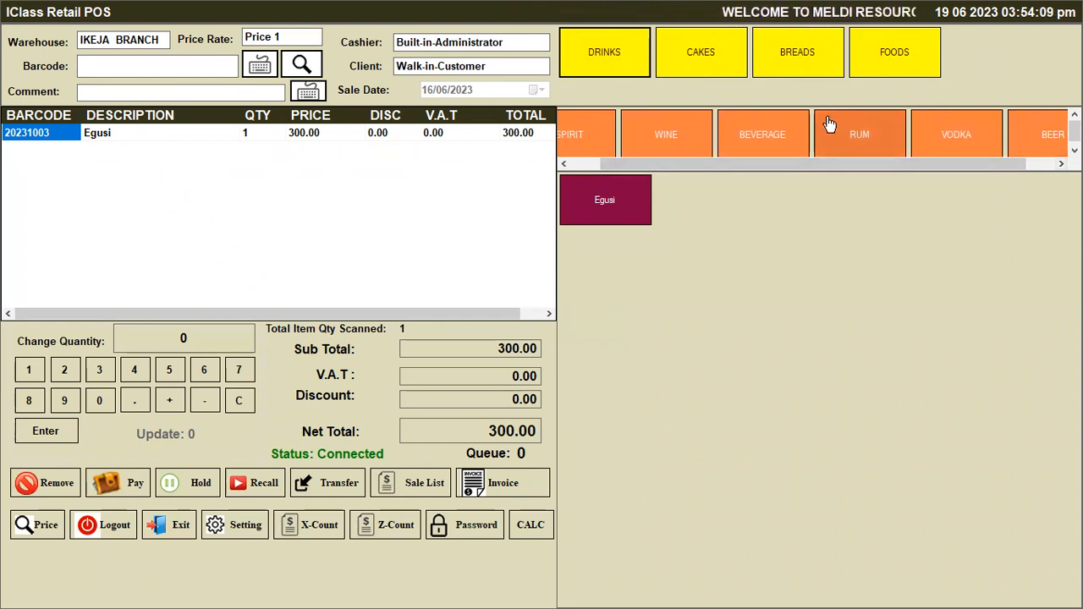
click(595, 138)
click(756, 140)
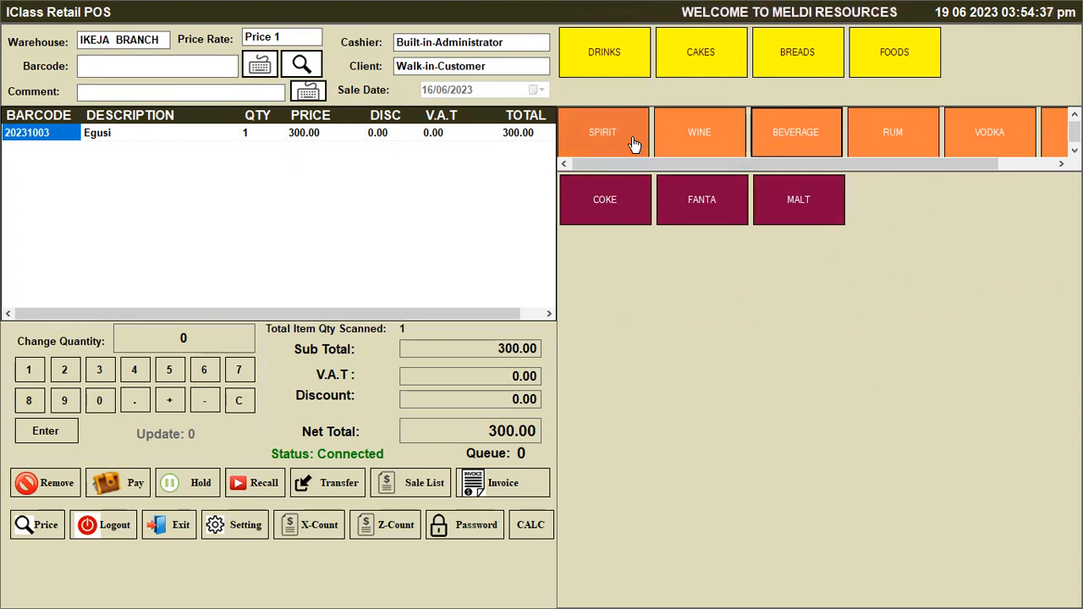
click(862, 58)
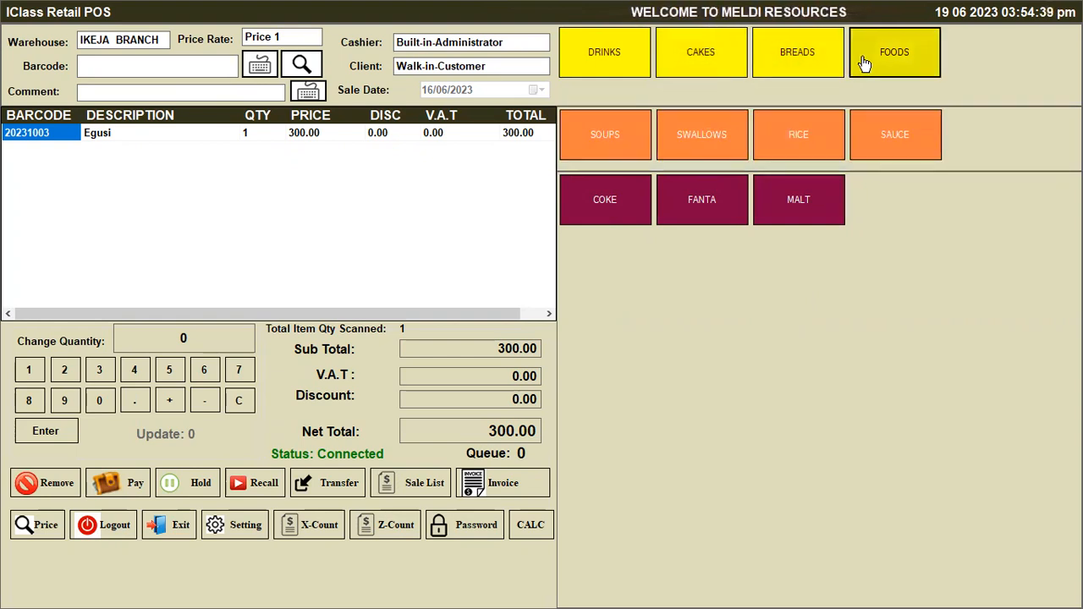
click(636, 138)
click(686, 140)
click(788, 141)
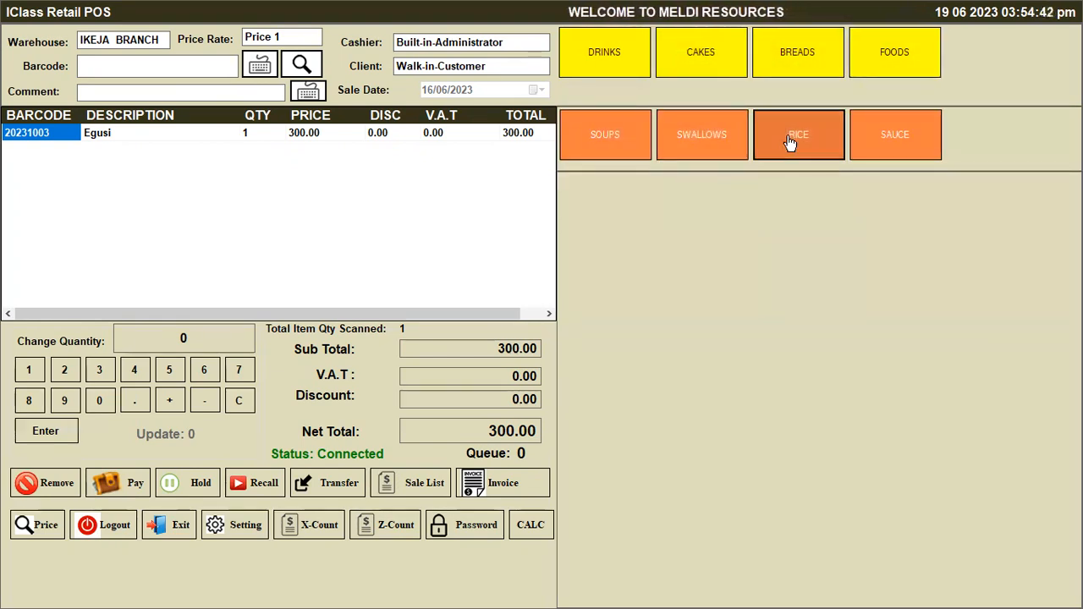
click(602, 145)
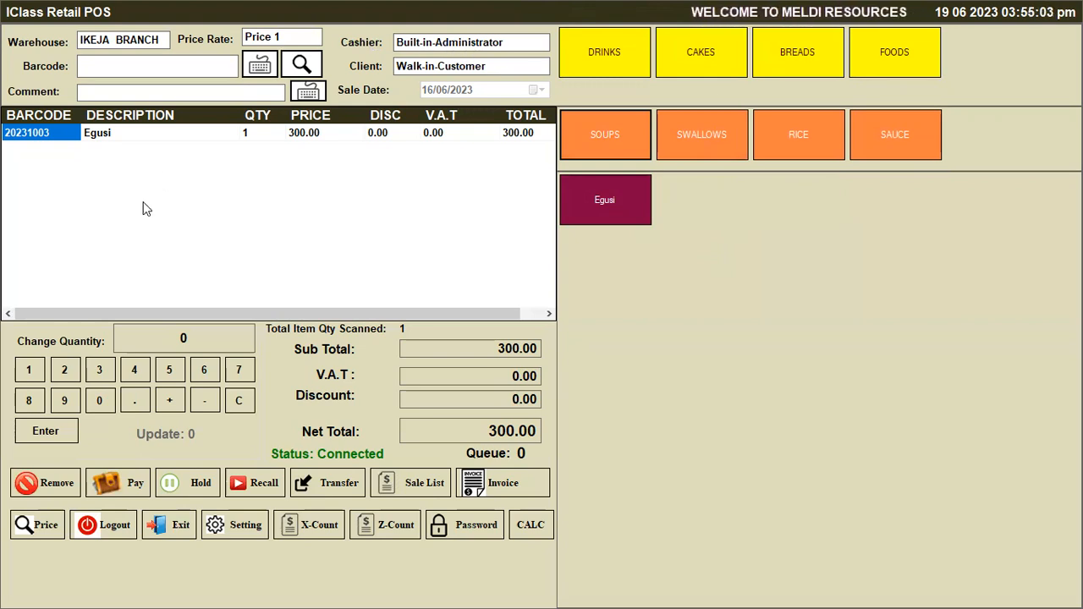
Step: Set the quantity of the Egusi line in the sale to 3
click(249, 138)
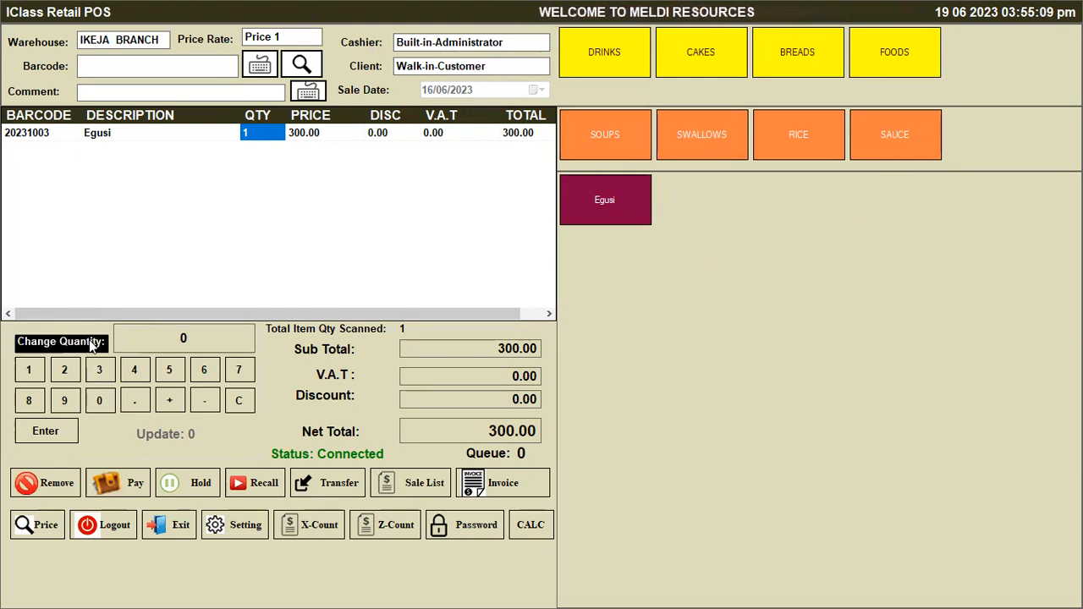
click(99, 371)
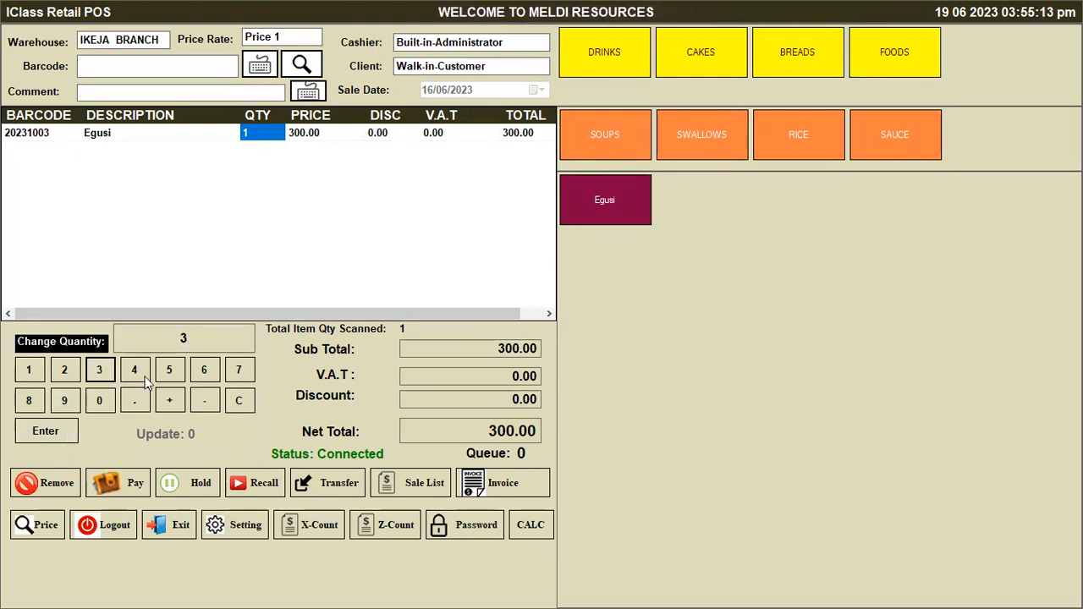
click(52, 433)
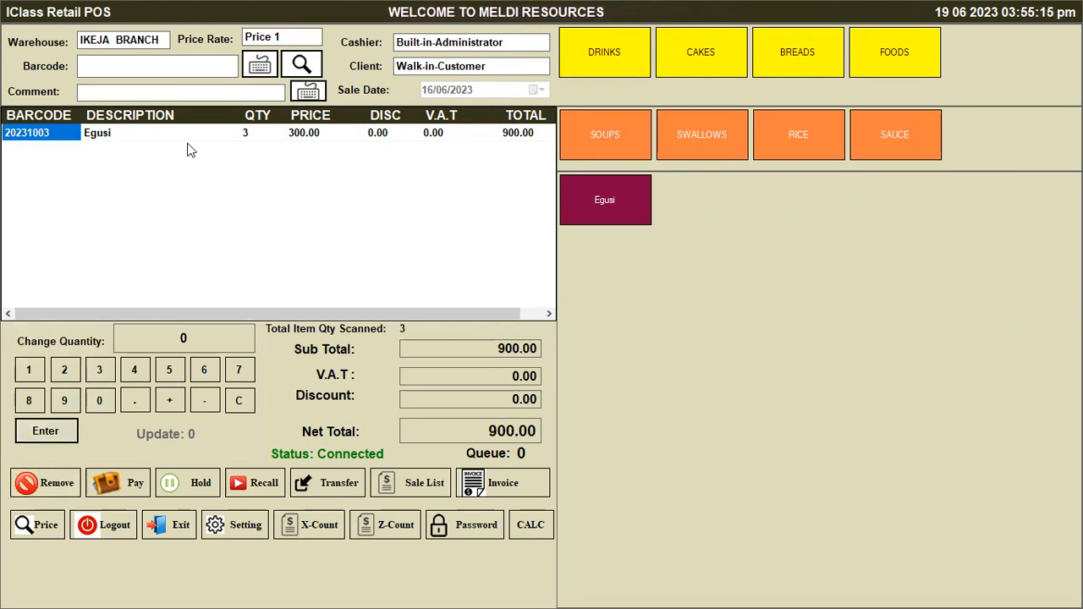
Step: Clear the Egusi line's quantity to 0
click(248, 135)
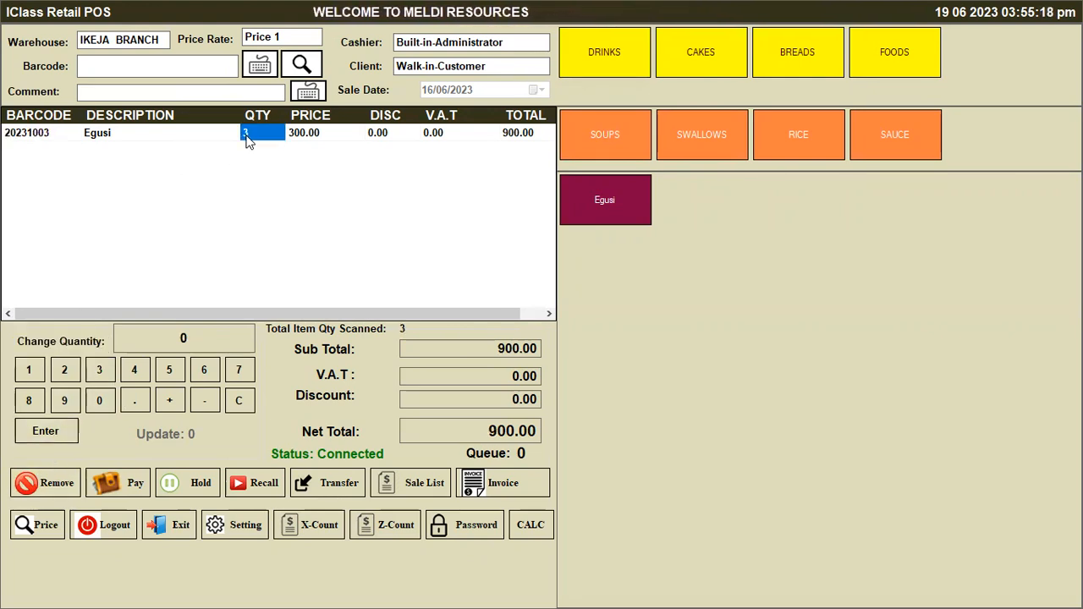
click(242, 398)
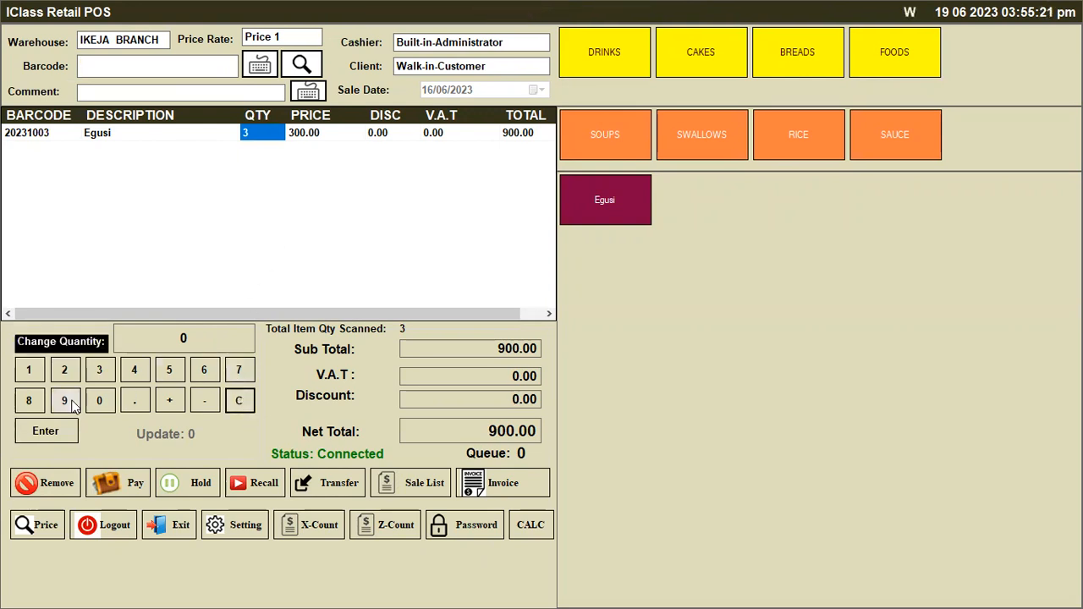
click(61, 433)
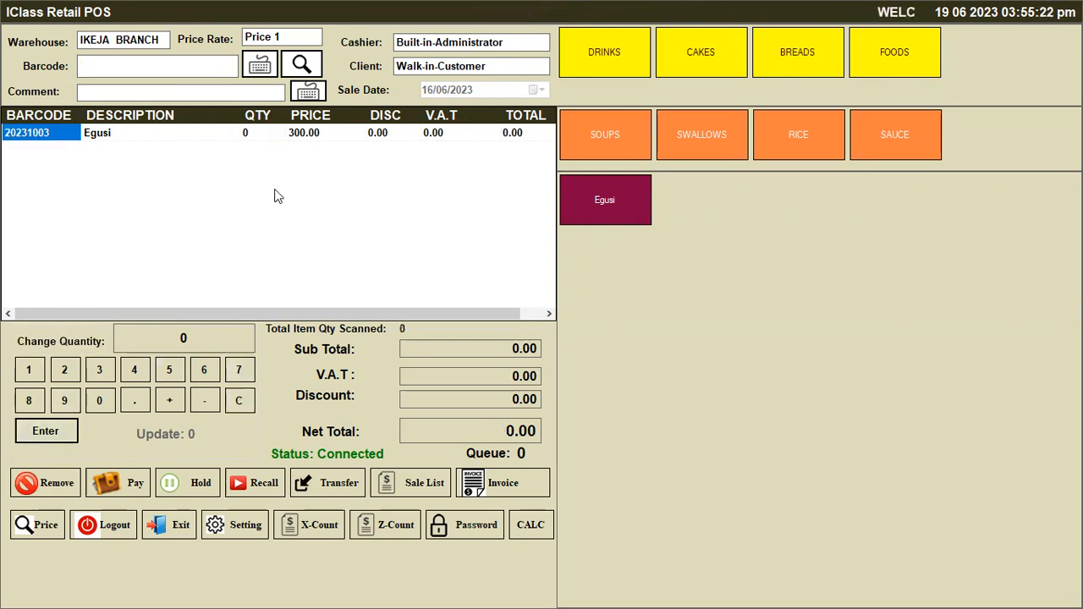
Step: Add three units of Egusi to the sale one at a time, and remove the whole line
click(593, 205)
click(592, 205)
click(593, 205)
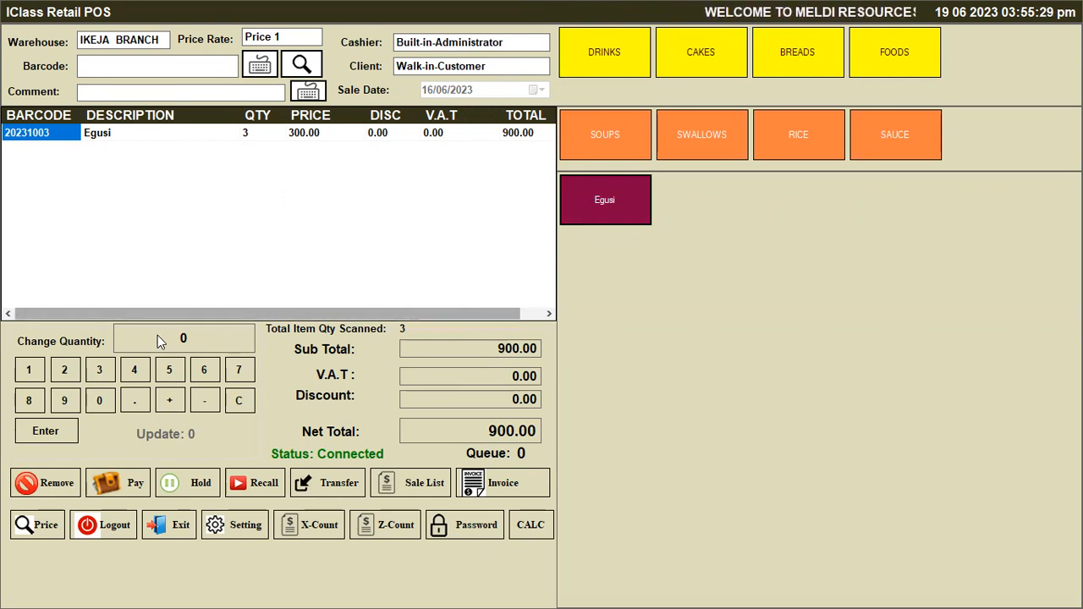
click(247, 134)
click(61, 484)
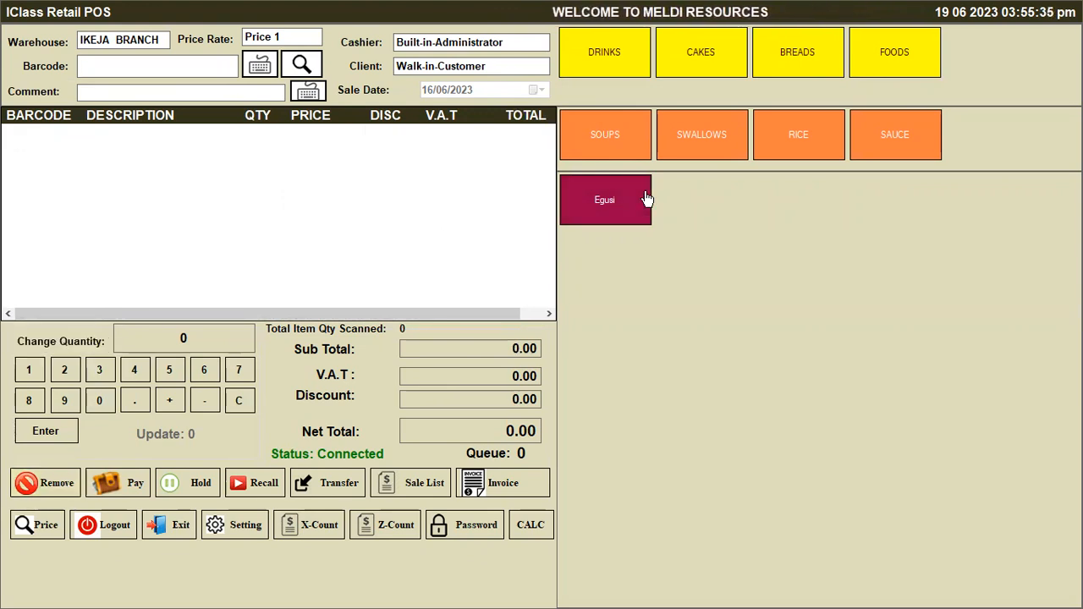
Step: Add one Egusi to the sale and view the payment screen, cancelling it without posting
click(615, 207)
click(128, 494)
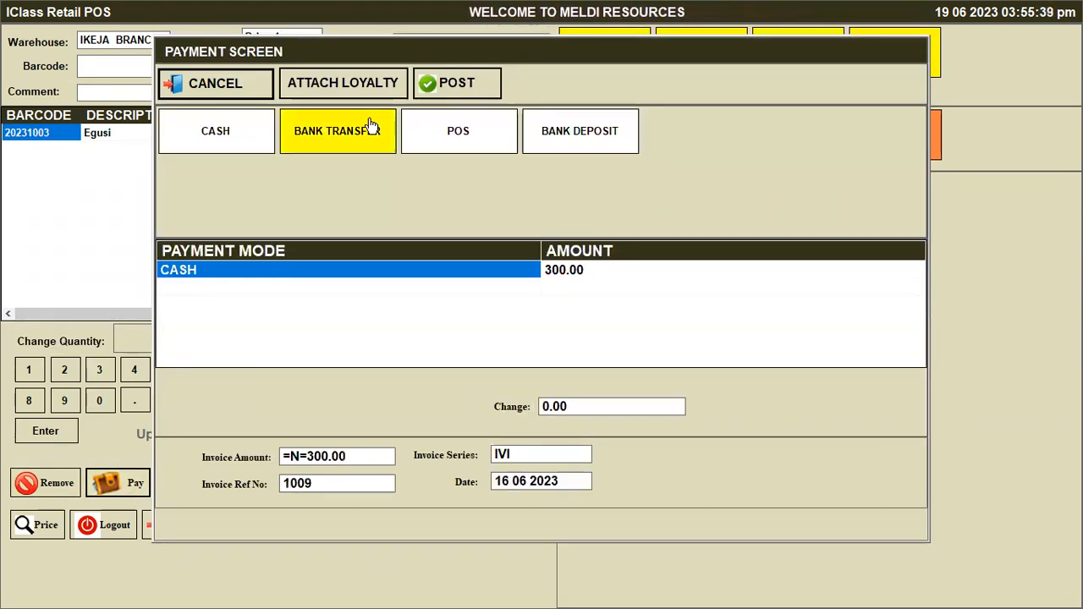
click(258, 85)
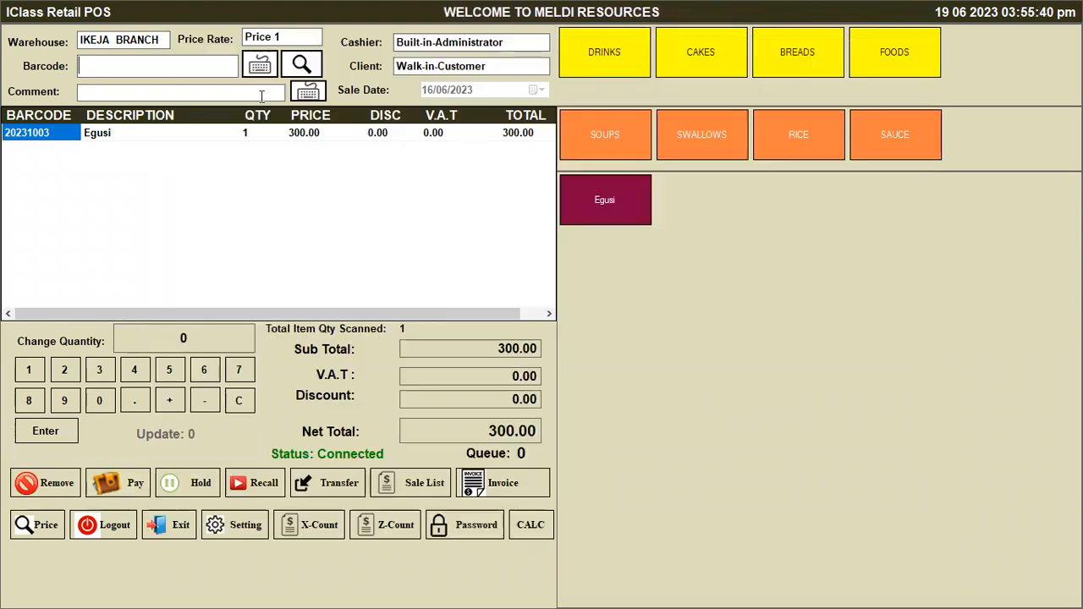
Step: Put the current Egusi sale on hold and recall it from the held sales as reference 105
click(198, 491)
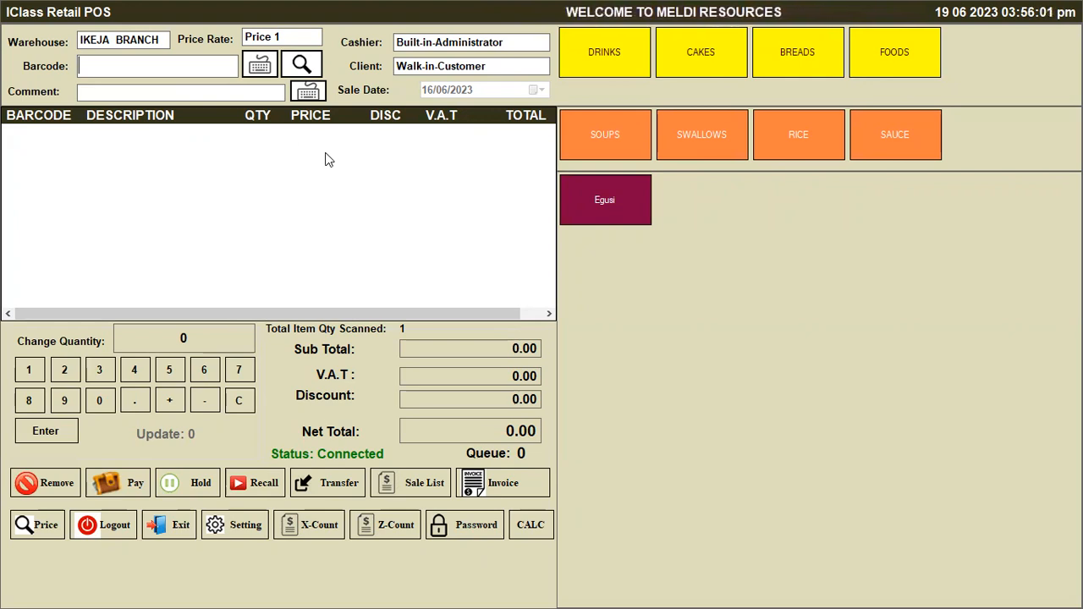
click(273, 489)
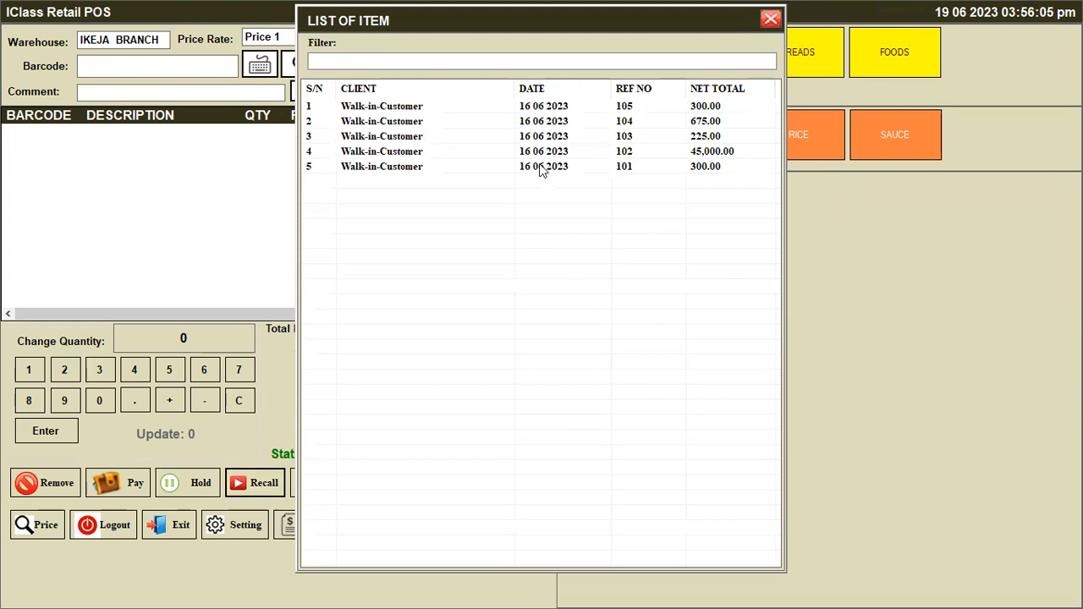
double_click(503, 108)
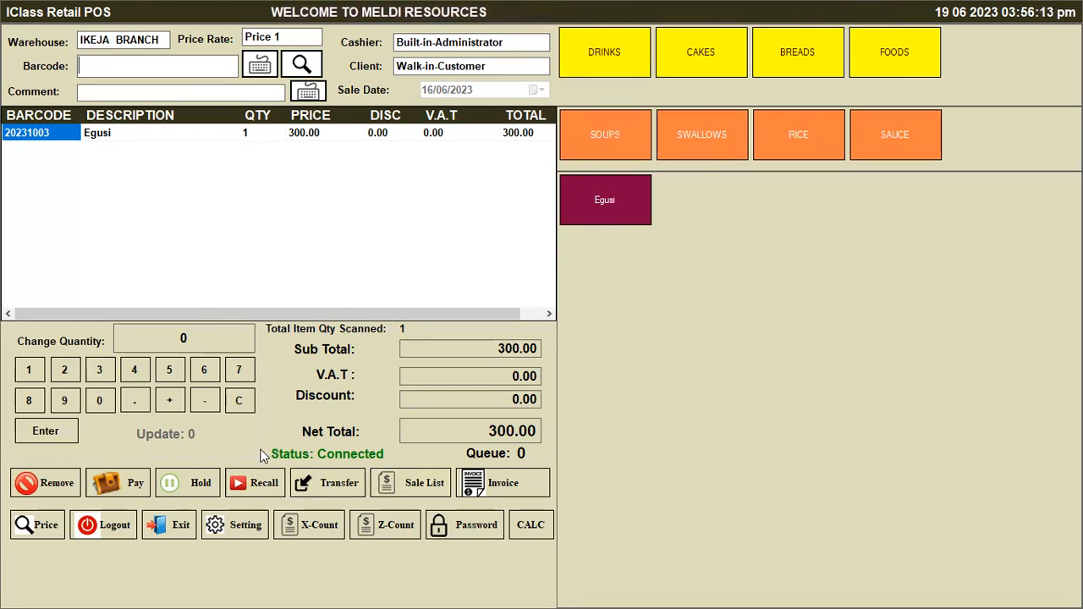
Step: Look at the Receive Transfer window and the Sale List, exiting each without changes
click(352, 491)
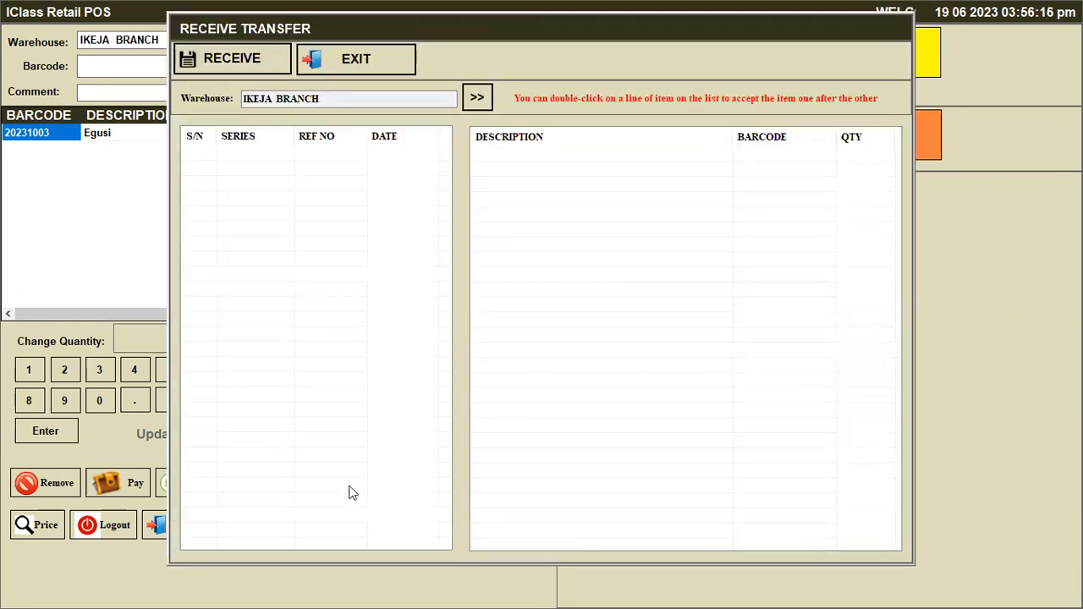
click(373, 64)
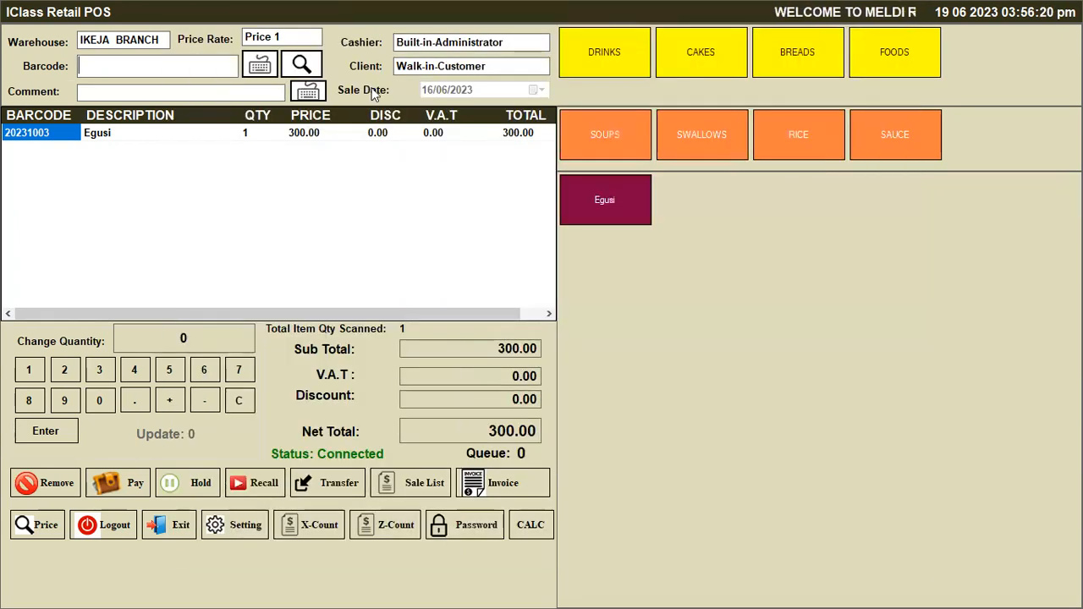
click(429, 497)
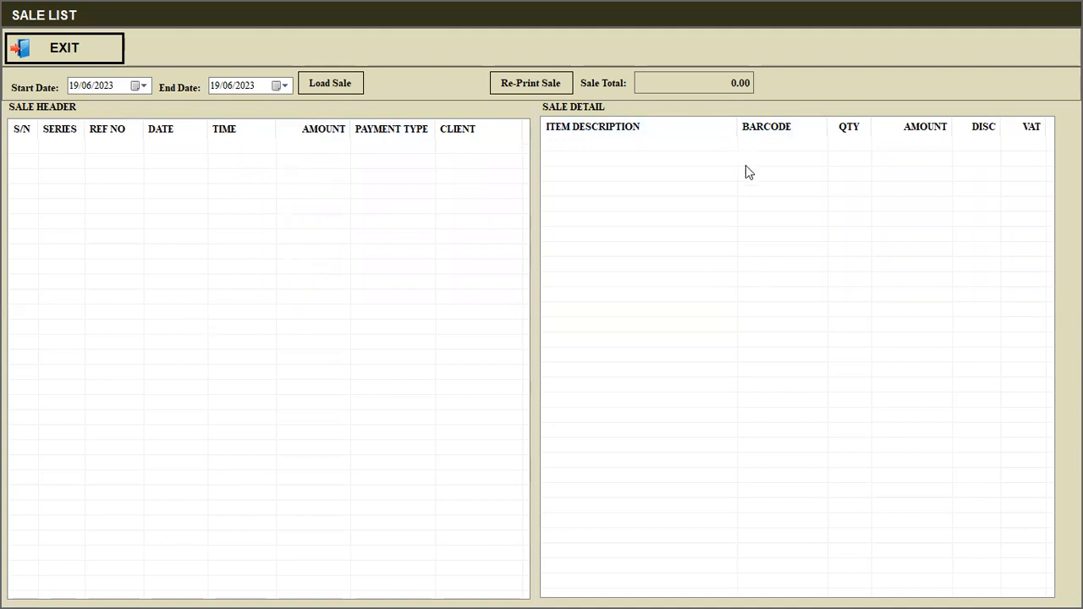
click(106, 47)
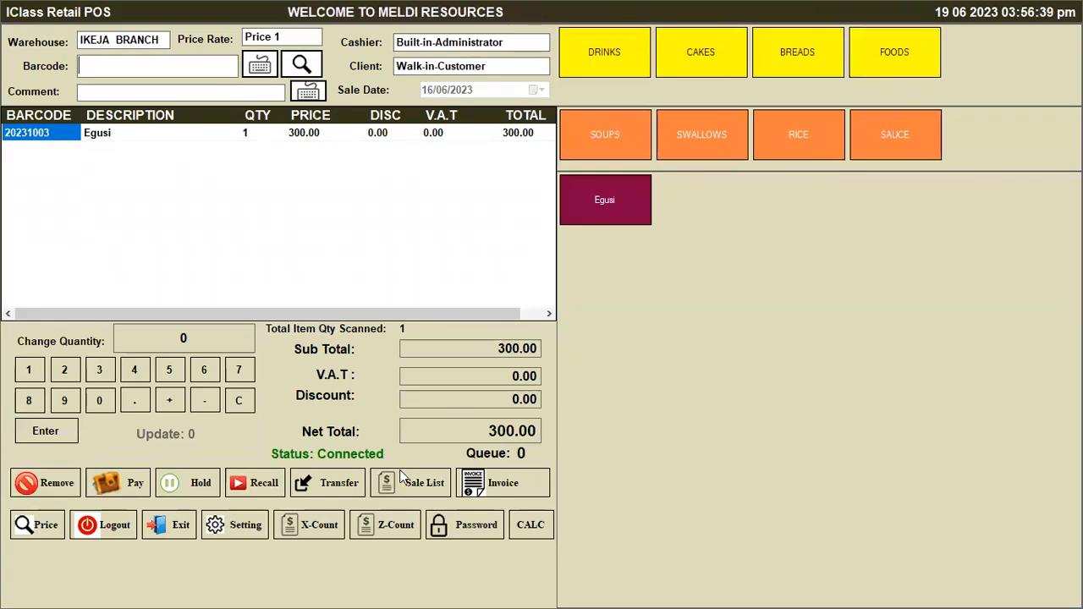
Step: Look at the Invoice window and the item price search window, closing both without entering anything
click(505, 484)
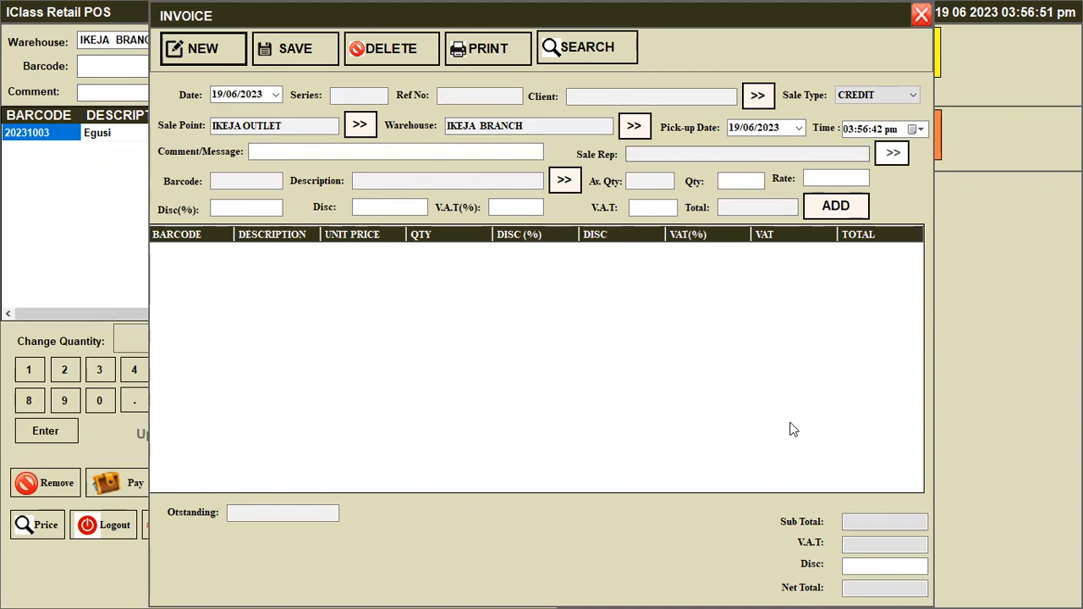
click(921, 15)
click(22, 528)
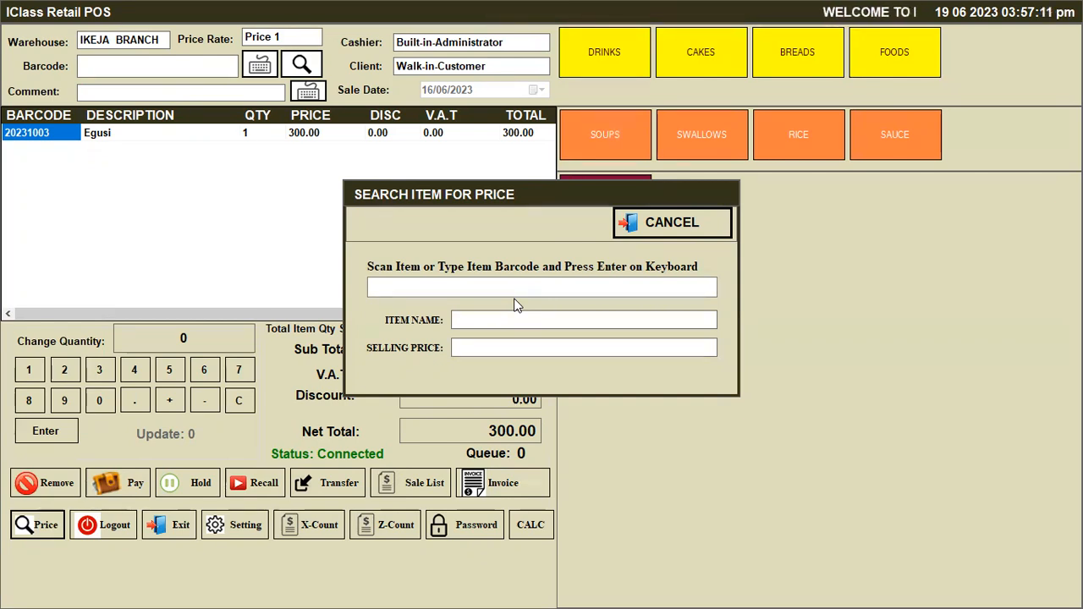
click(518, 292)
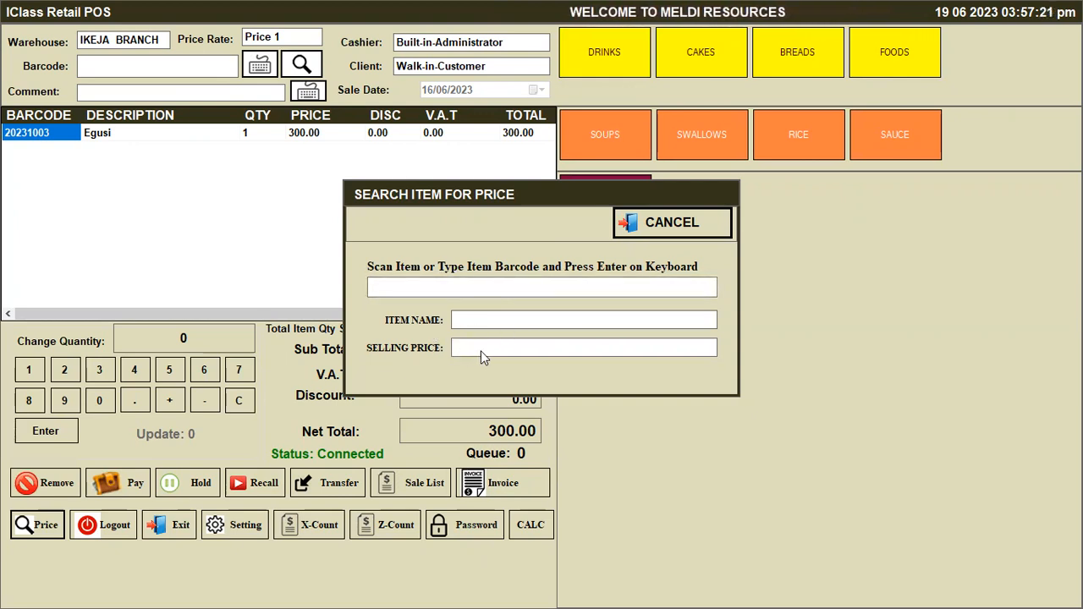
click(678, 227)
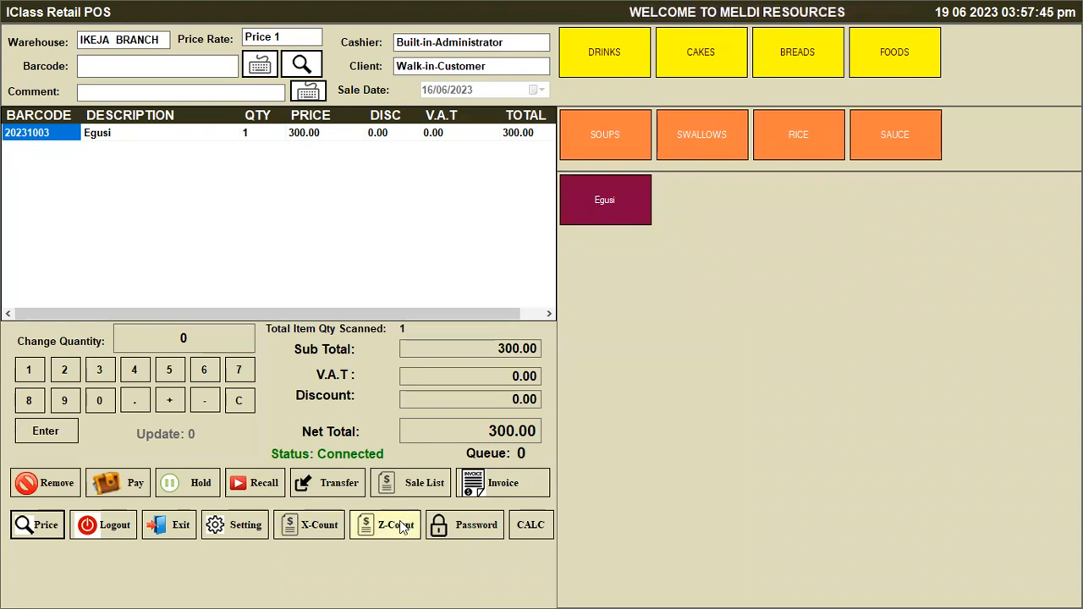
Step: View the Change Login Password window and the calculator, closing each without making changes
click(488, 526)
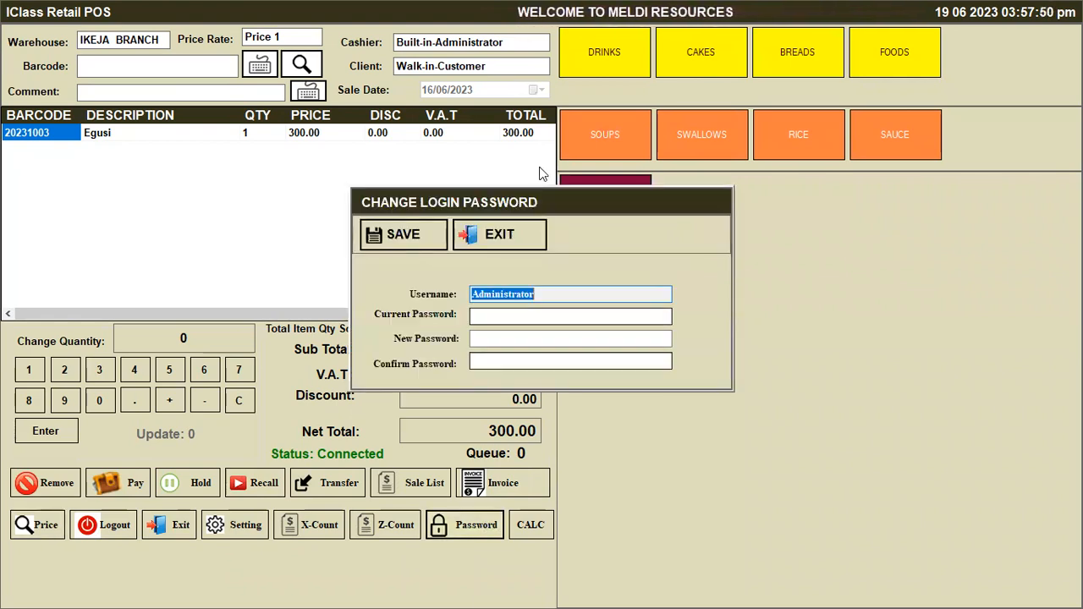
click(501, 237)
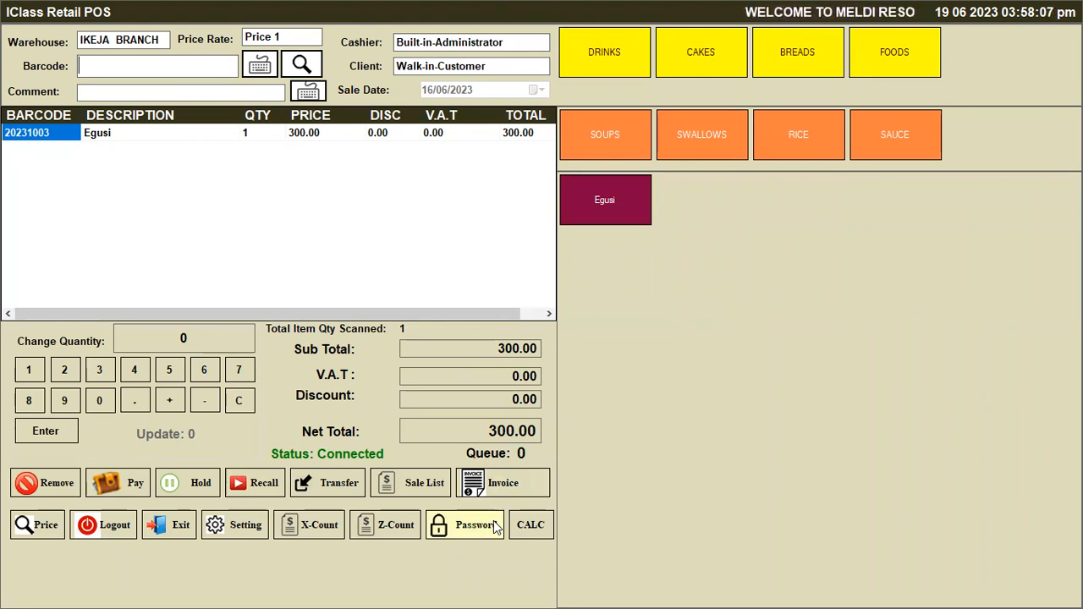
click(531, 526)
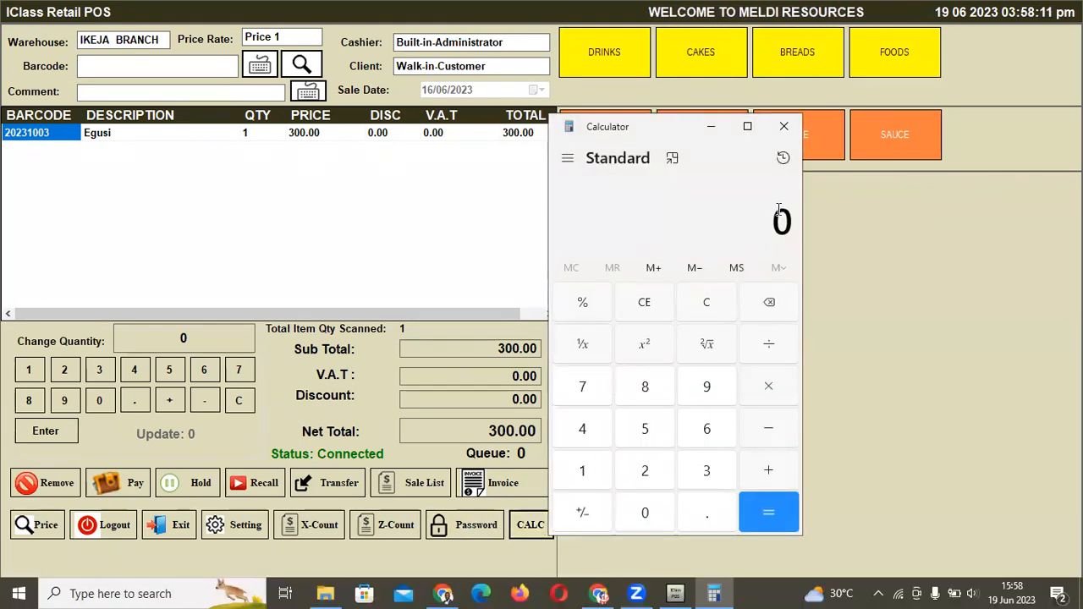
click(783, 135)
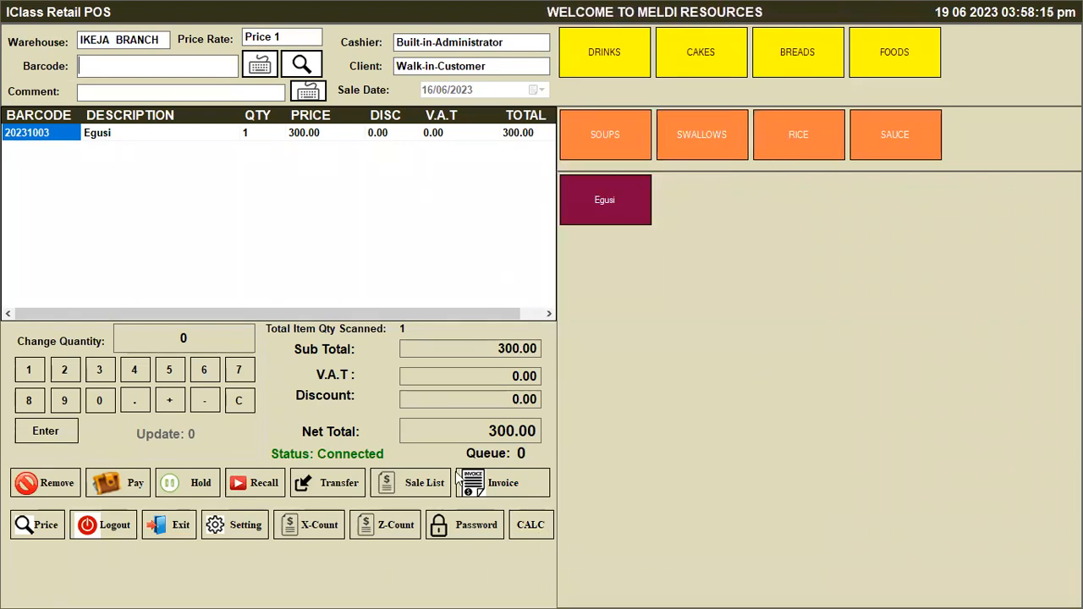
Step: Go to the software settings and review the button colours in Screen Setting, exiting without saving
click(246, 529)
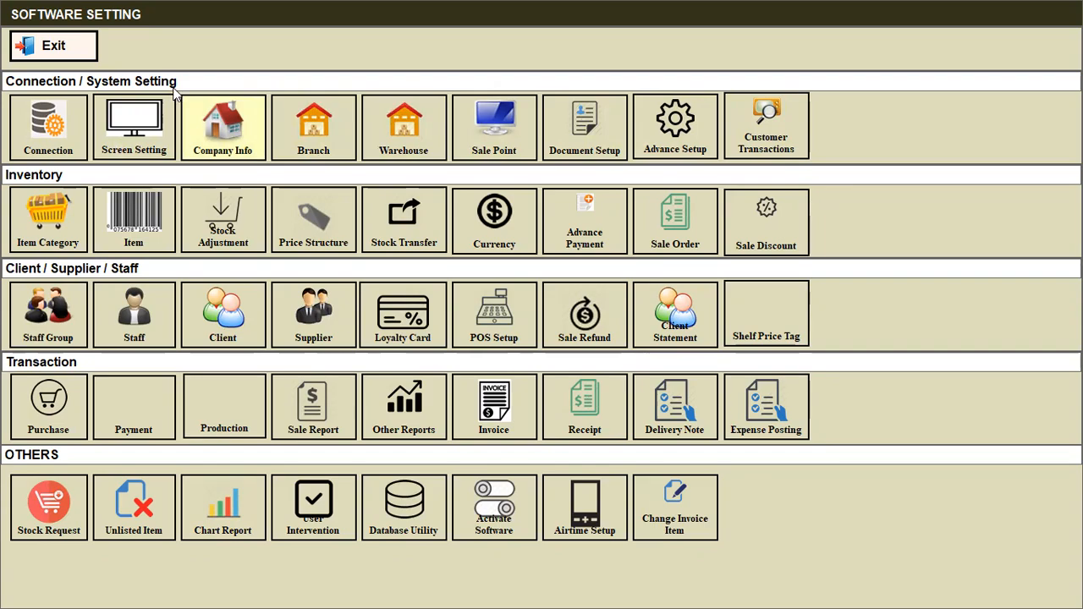
click(68, 44)
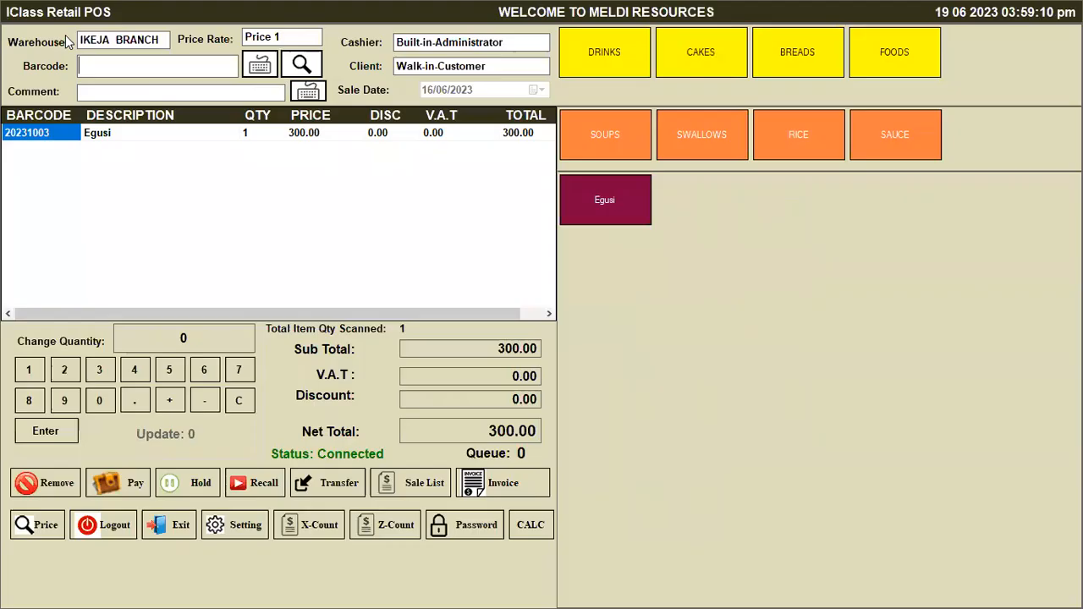
click(240, 531)
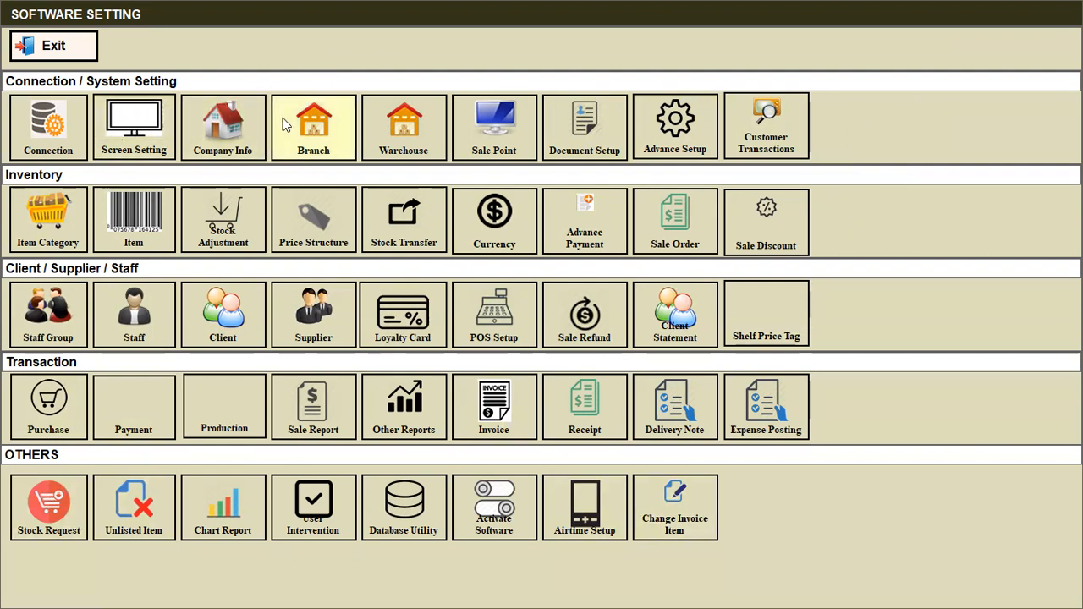
click(116, 140)
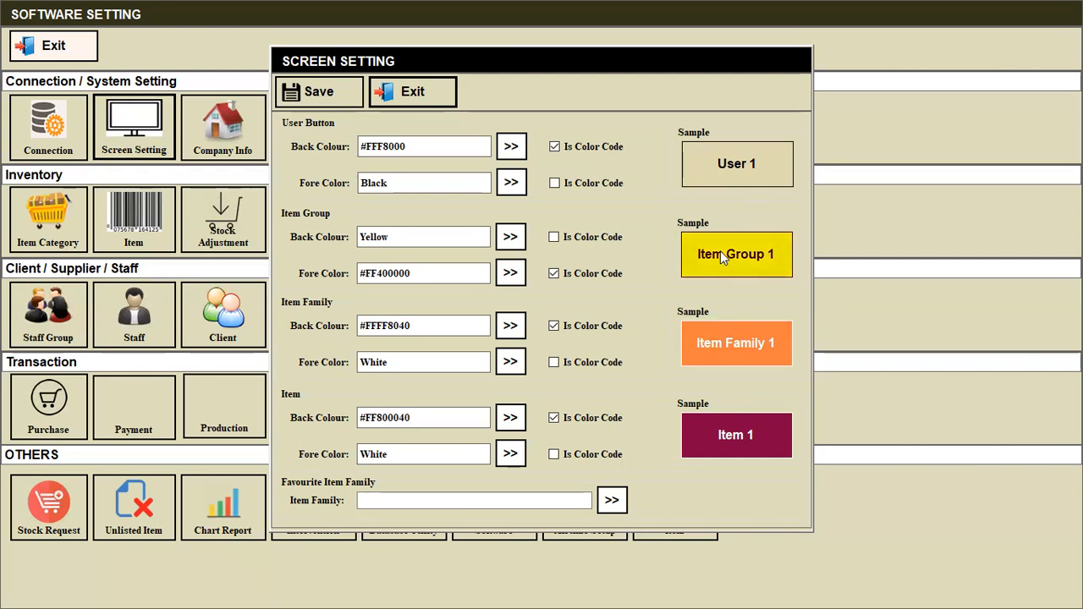
click(415, 92)
Step: Review the Company Information and Branch Info windows, exiting both without changes
click(240, 124)
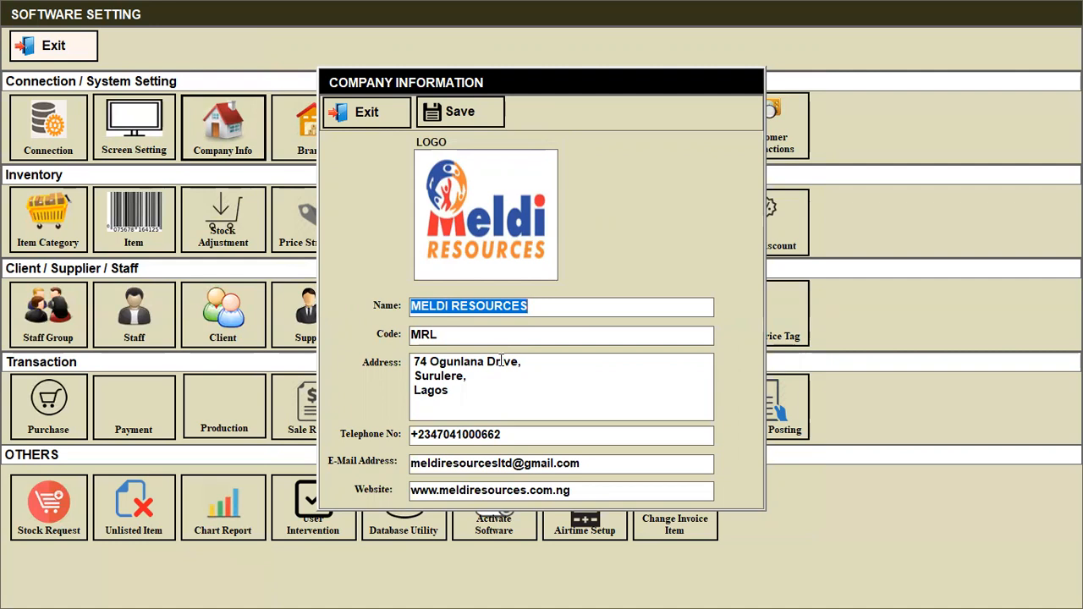
click(373, 114)
click(325, 125)
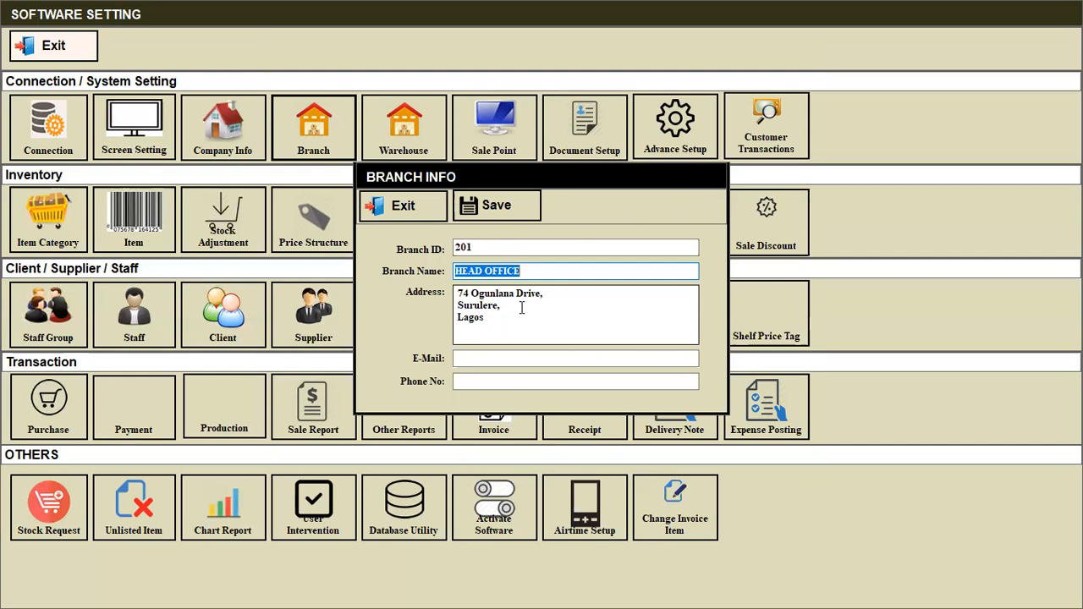
click(405, 206)
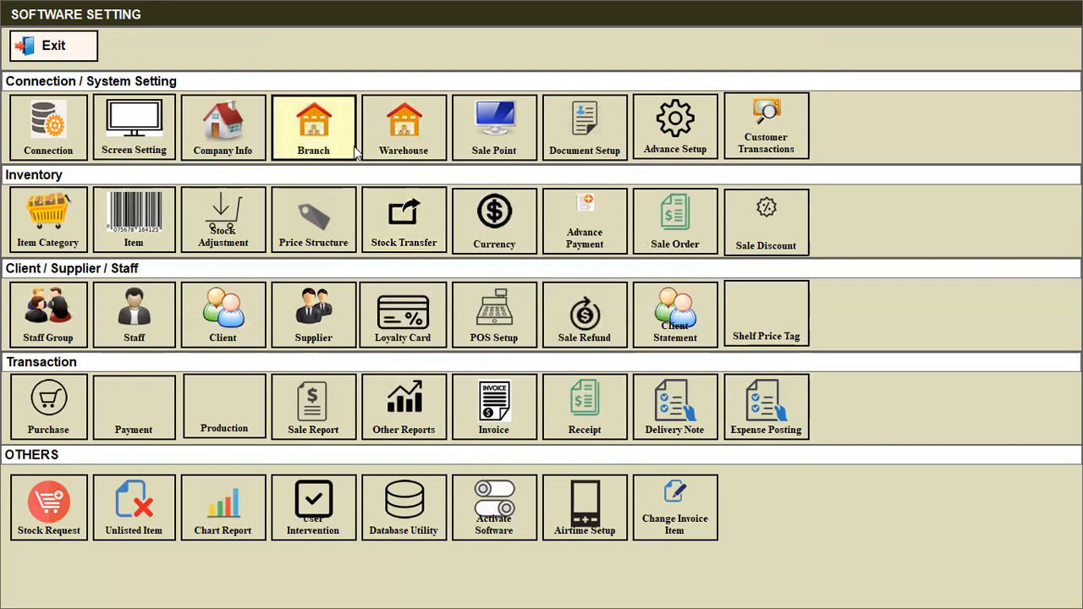
Step: Look at the Sale Point, Warehouse and Document Setup windows, exiting each without changes
click(469, 142)
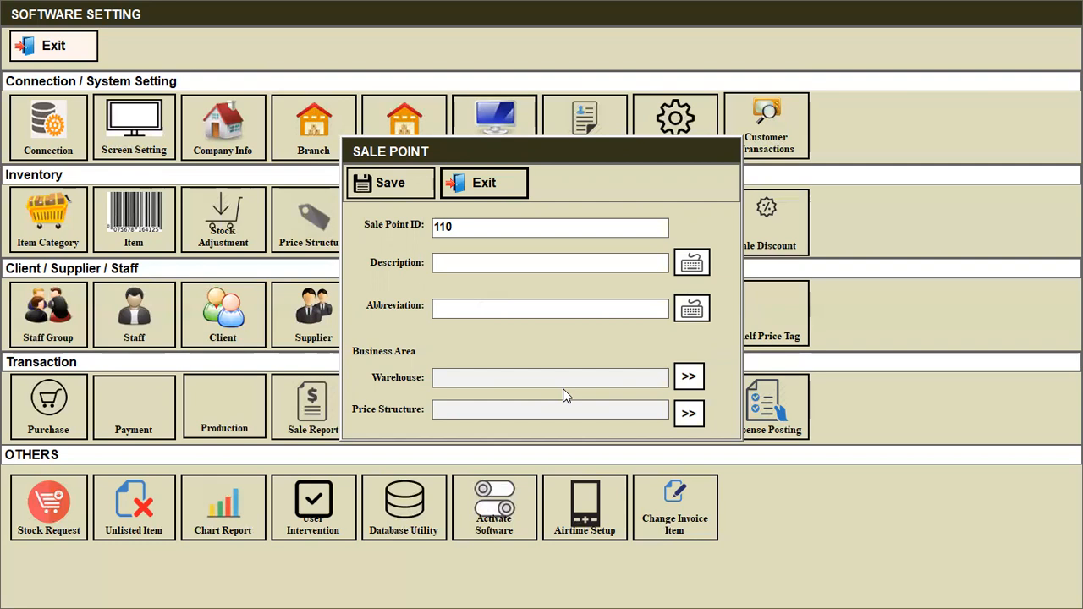
click(509, 182)
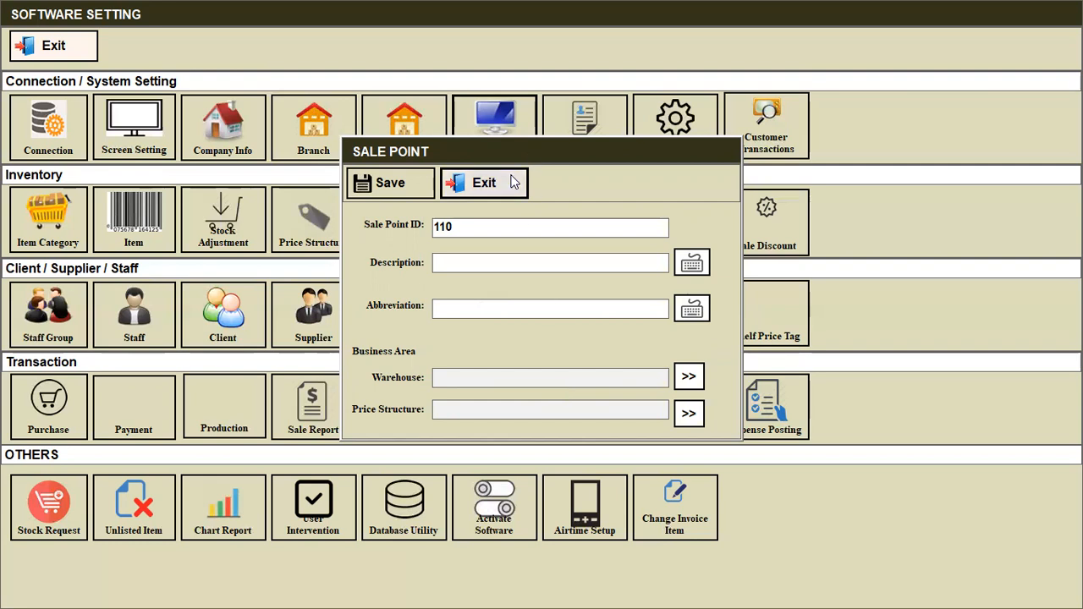
click(426, 123)
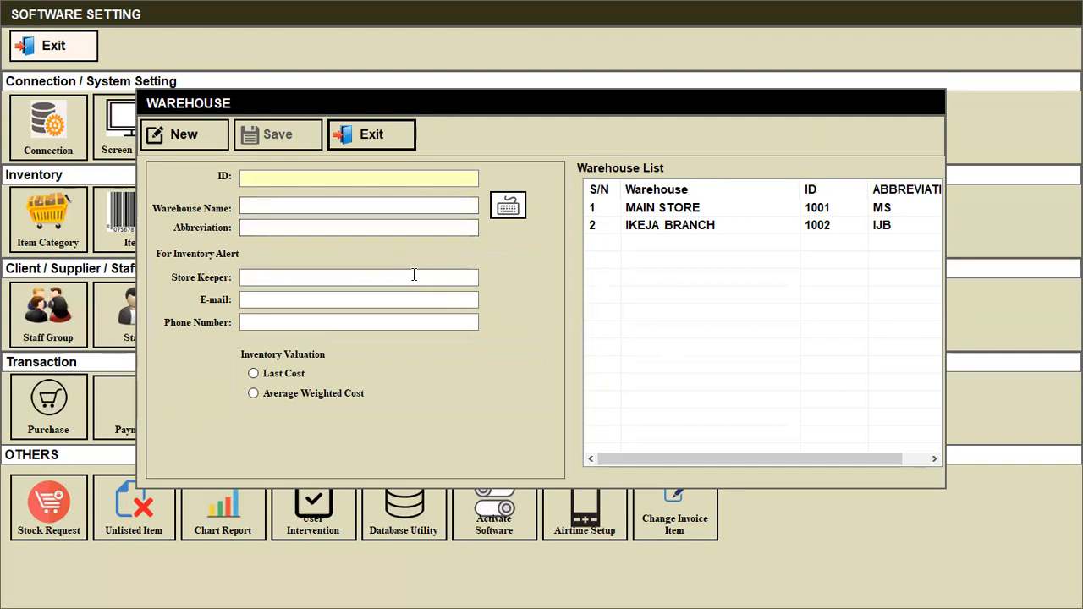
click(381, 134)
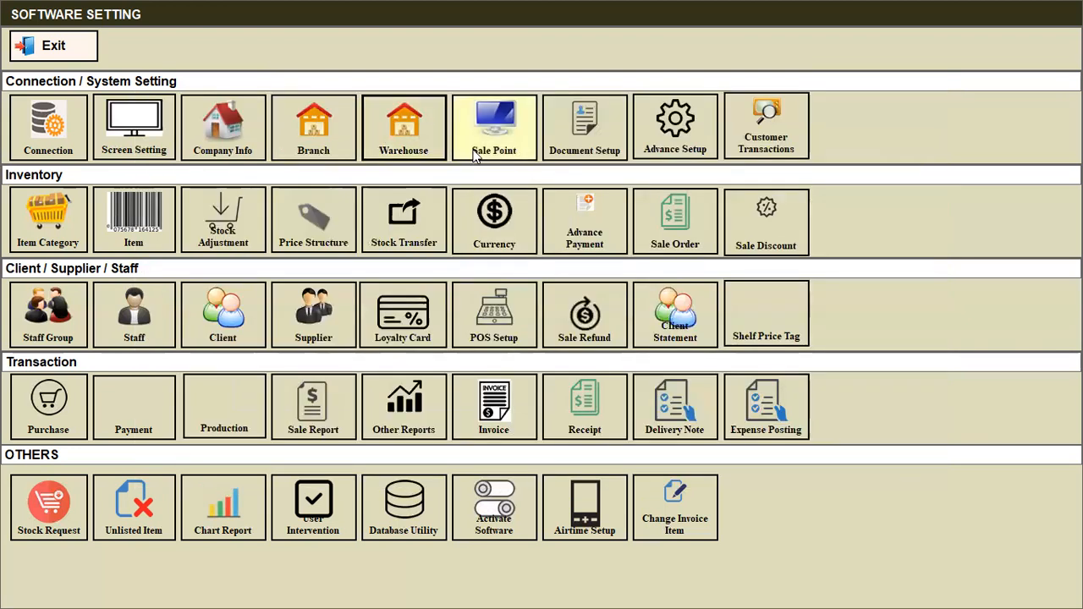
click(584, 146)
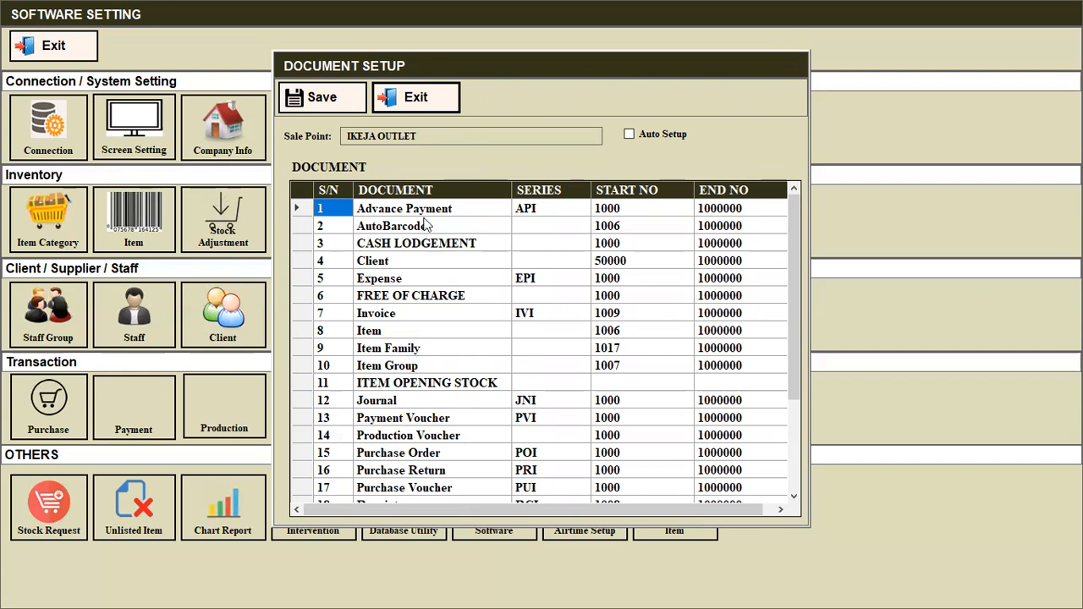
click(426, 100)
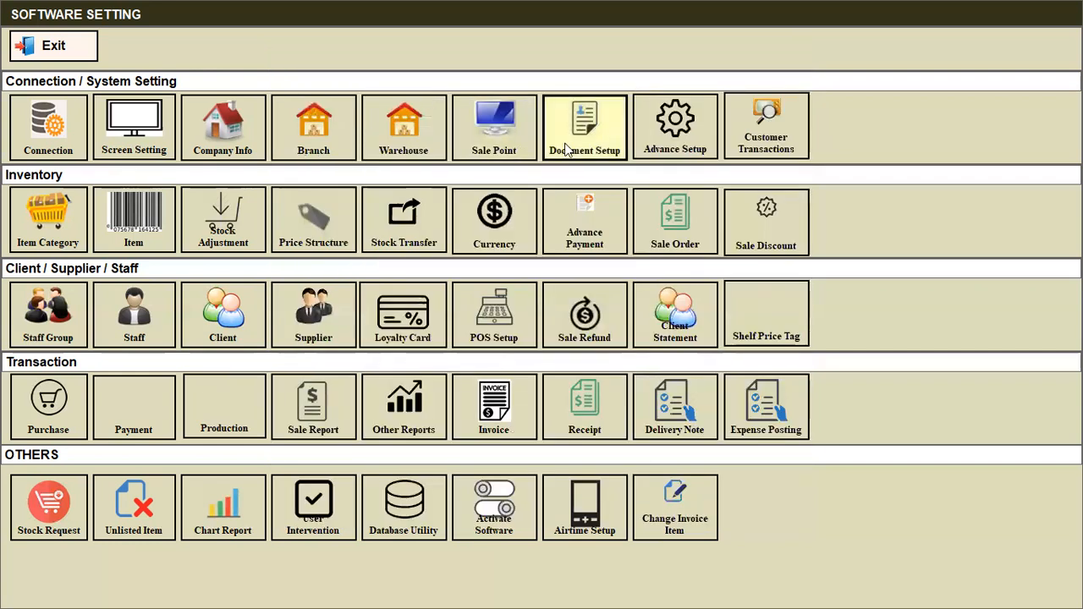
Step: View the customer transactions search with its client list, and the Item Category window, closing them all unchanged
click(759, 146)
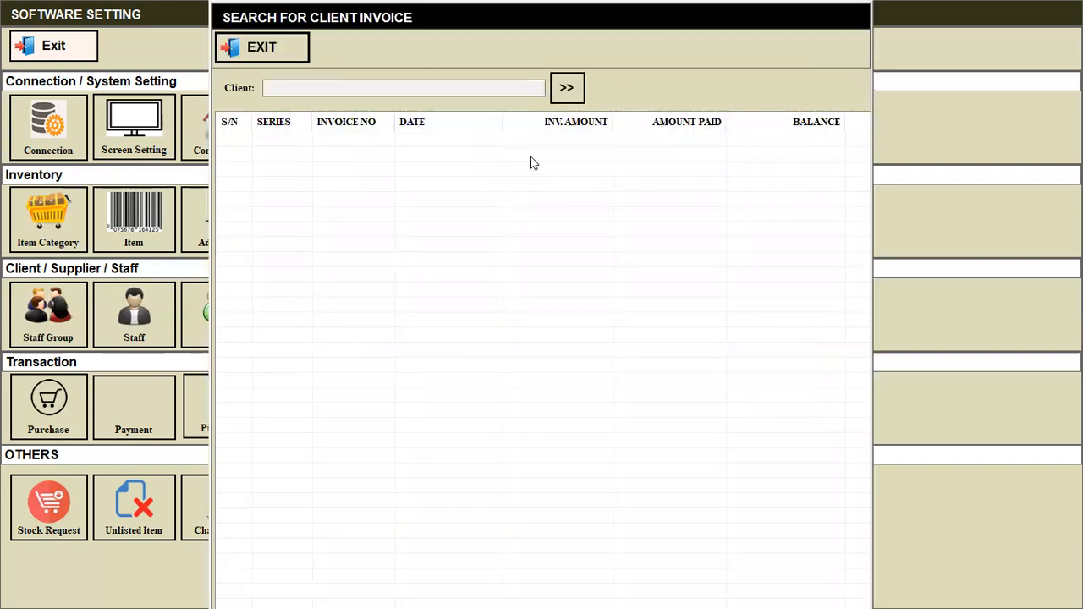
click(566, 91)
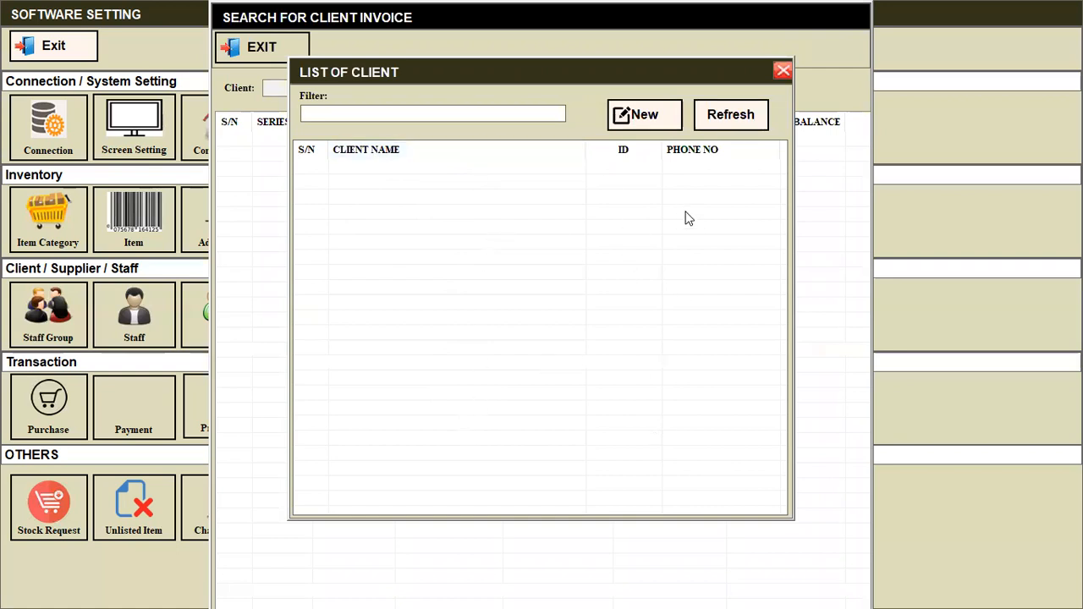
click(783, 72)
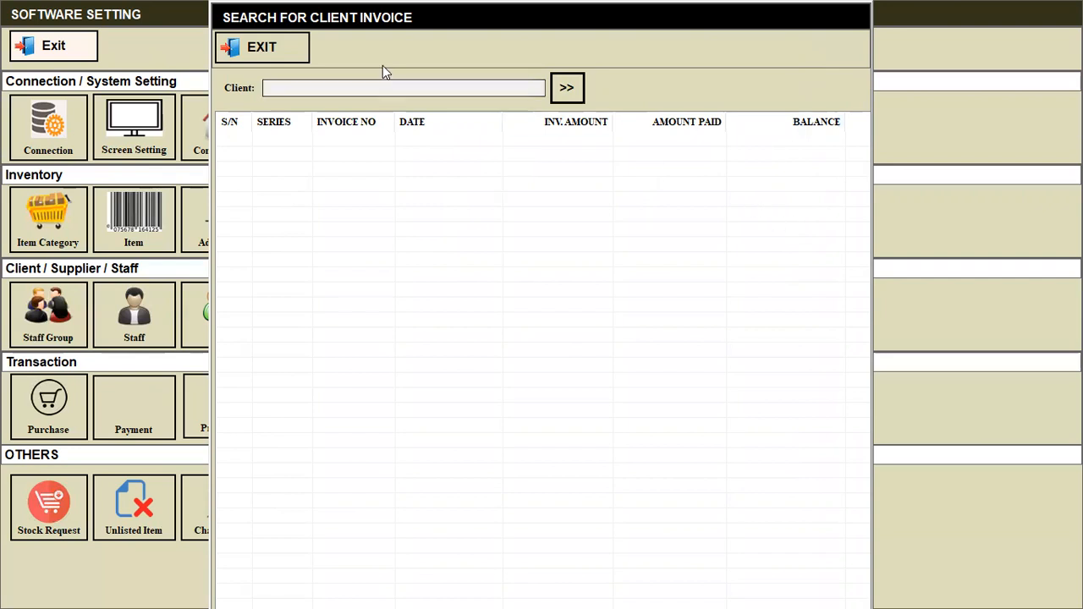
click(282, 47)
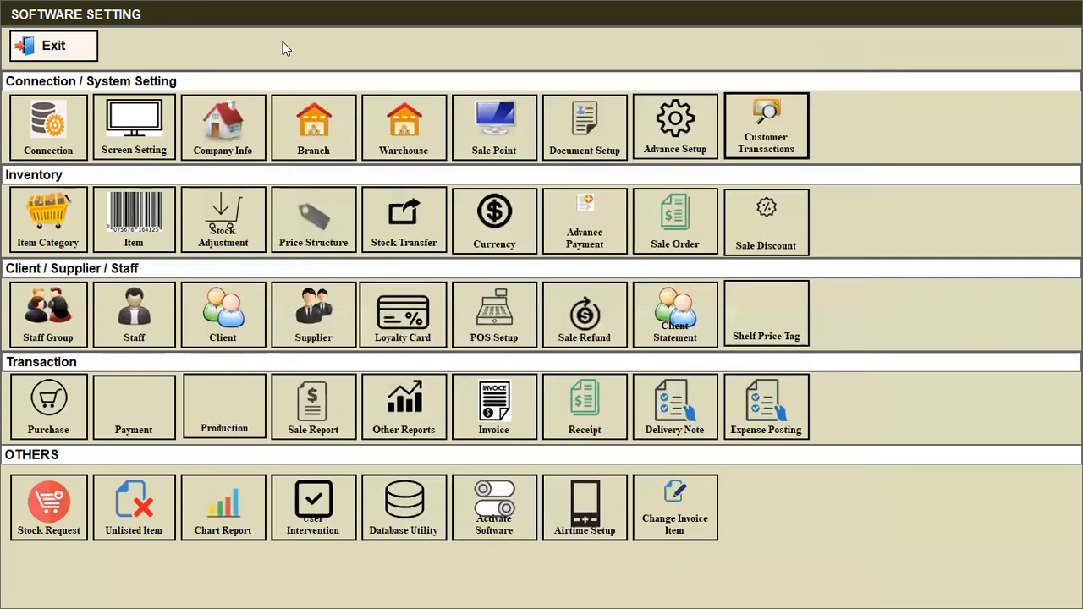
click(59, 218)
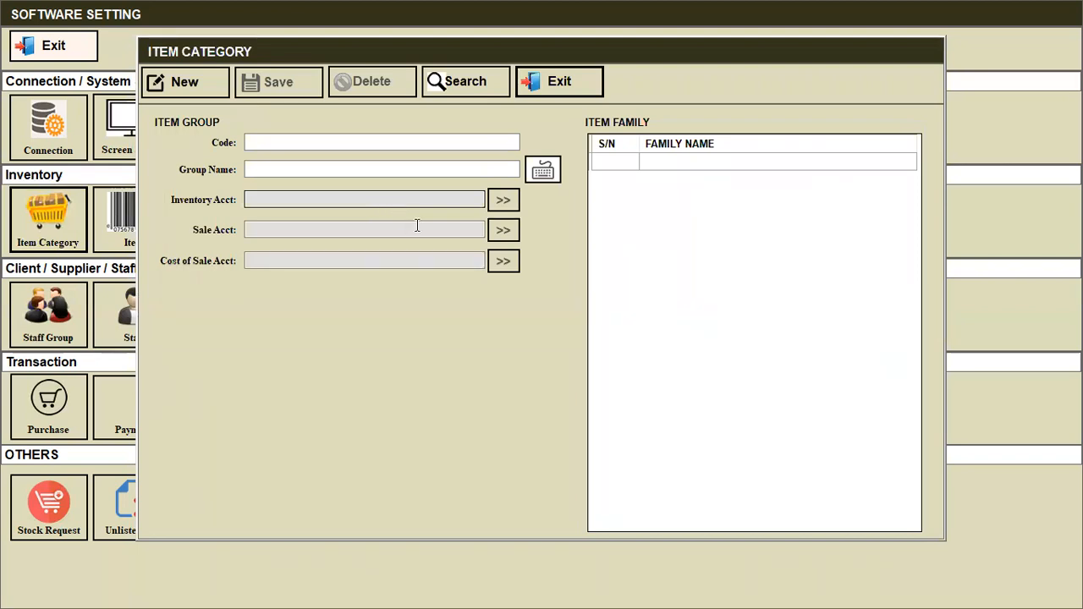
click(582, 81)
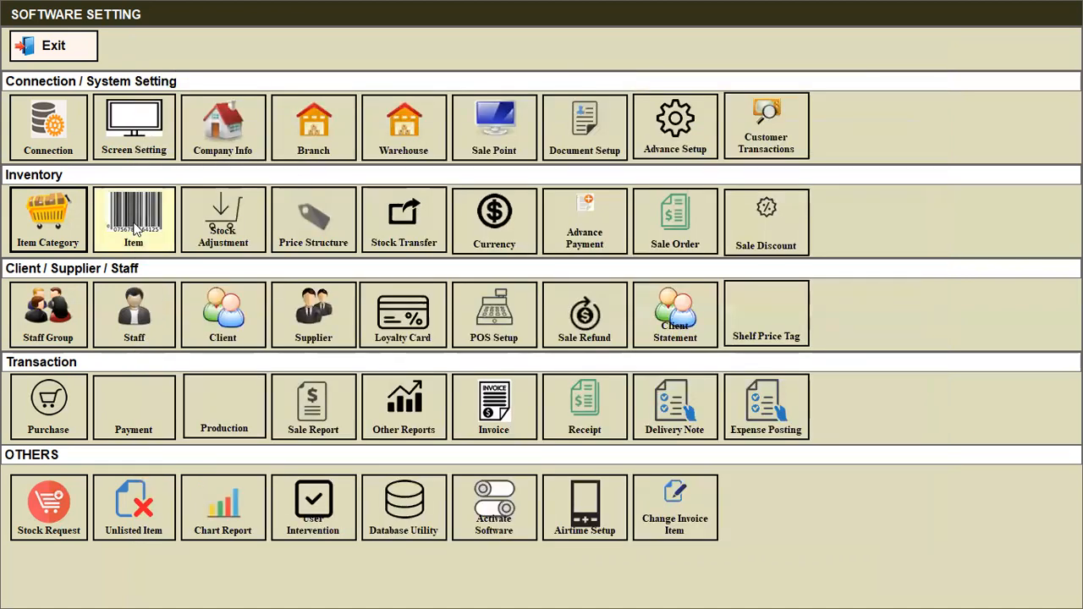
Step: Open the item form from the Item and Stock menu and set the description to the suggested Fried Rice
click(134, 230)
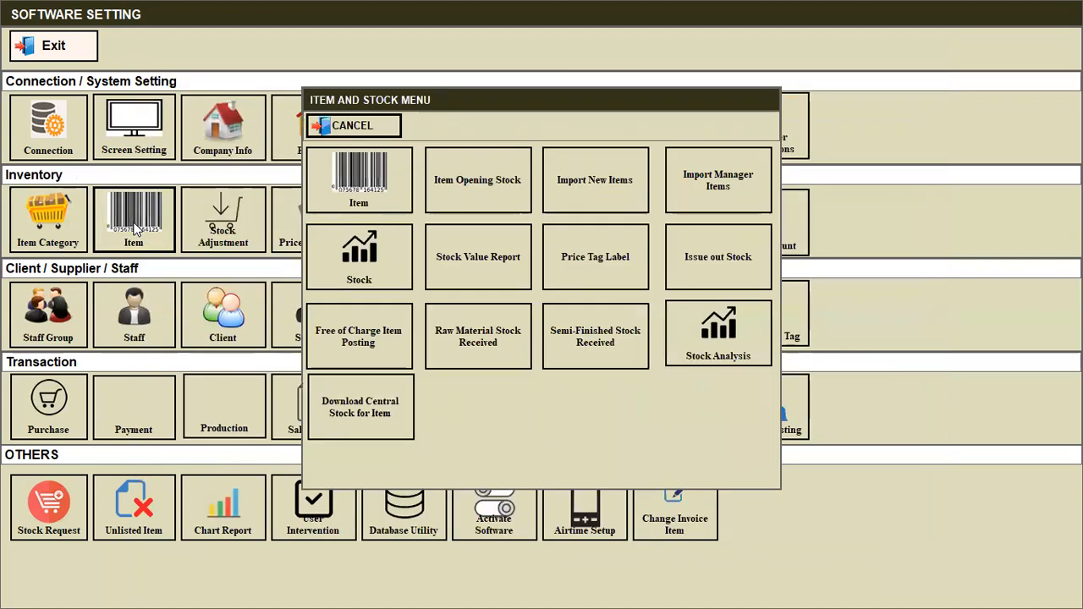
click(404, 192)
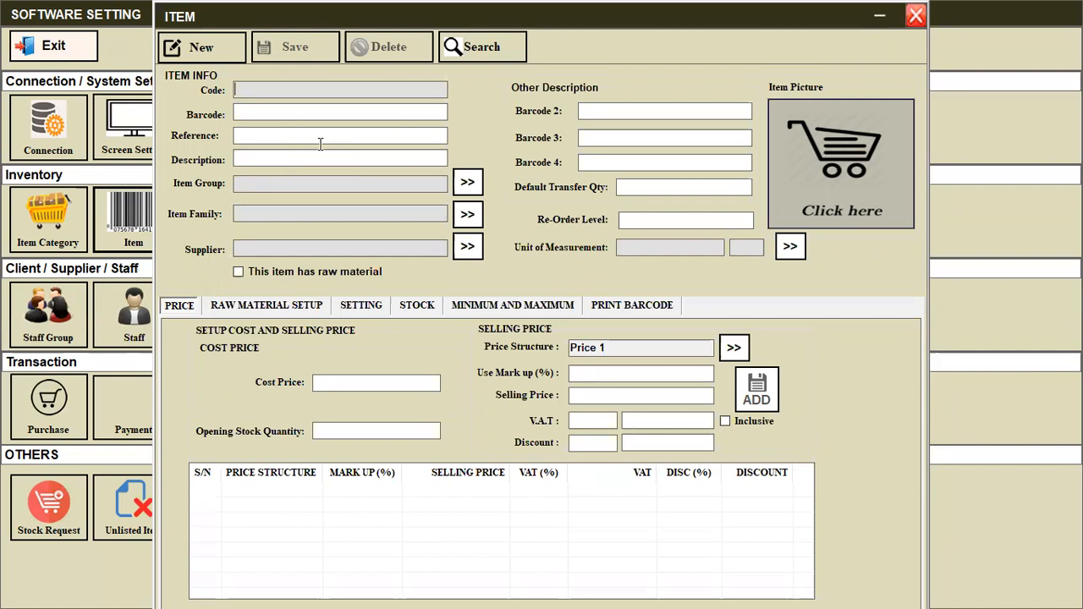
click(261, 158)
text(fri)
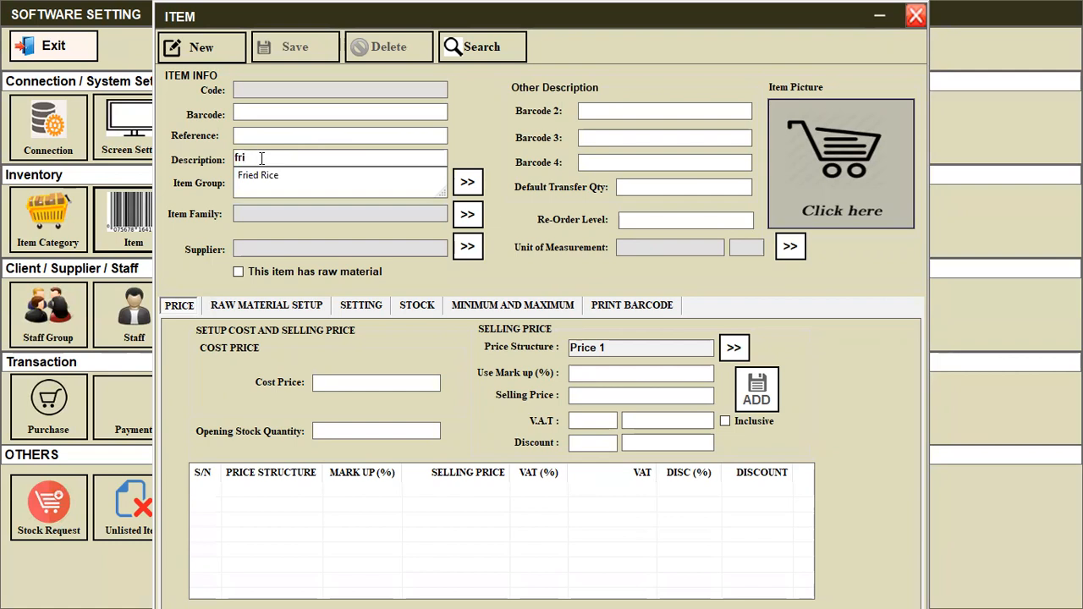
click(269, 176)
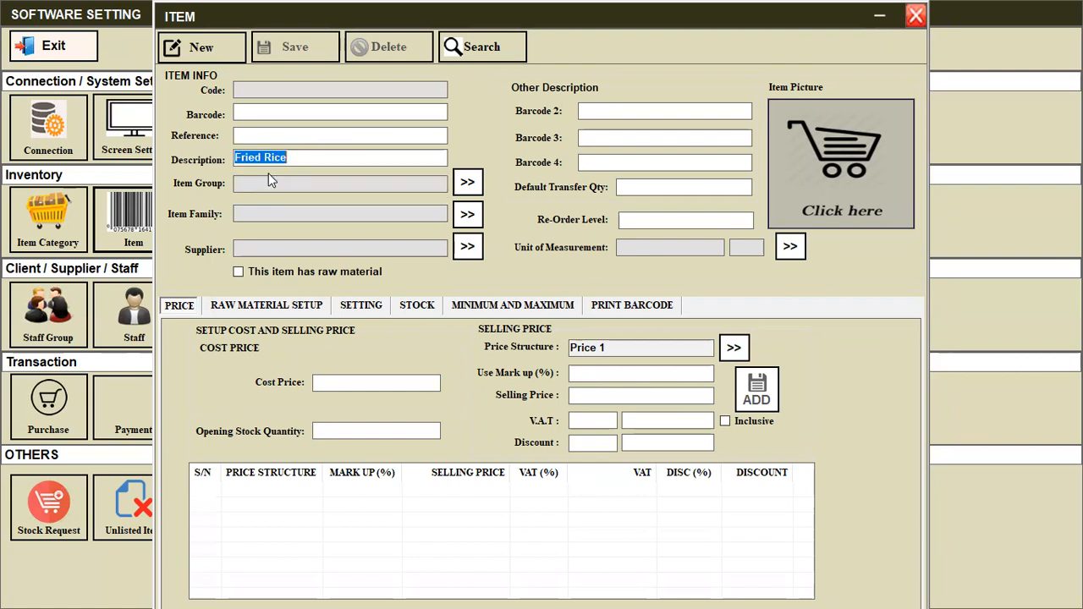
Step: Assign the Fried Rice item to the FOODS item group and the RICE item family
click(474, 185)
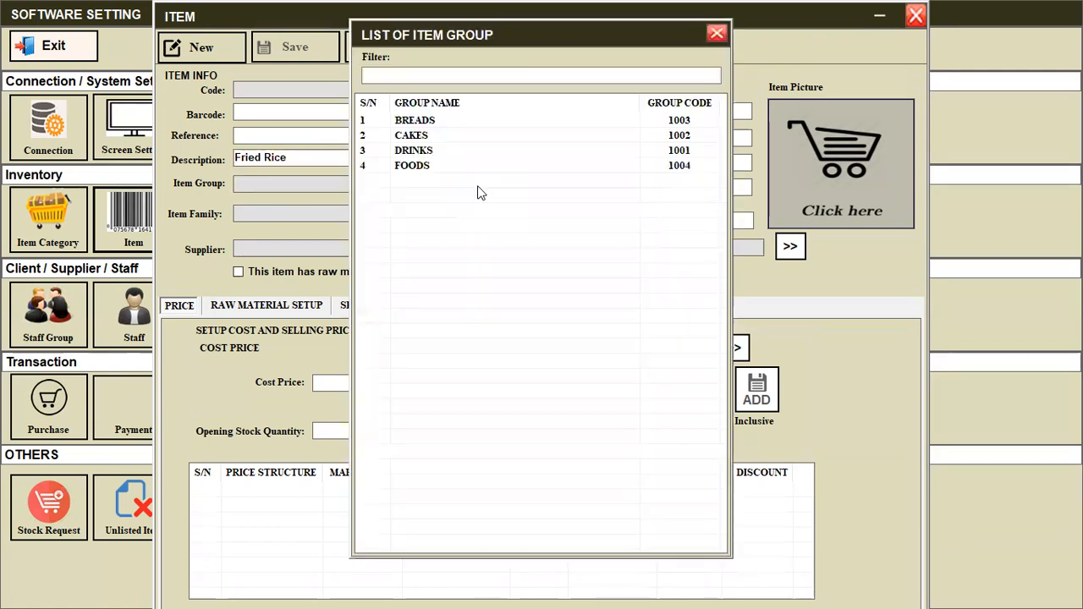
double_click(426, 165)
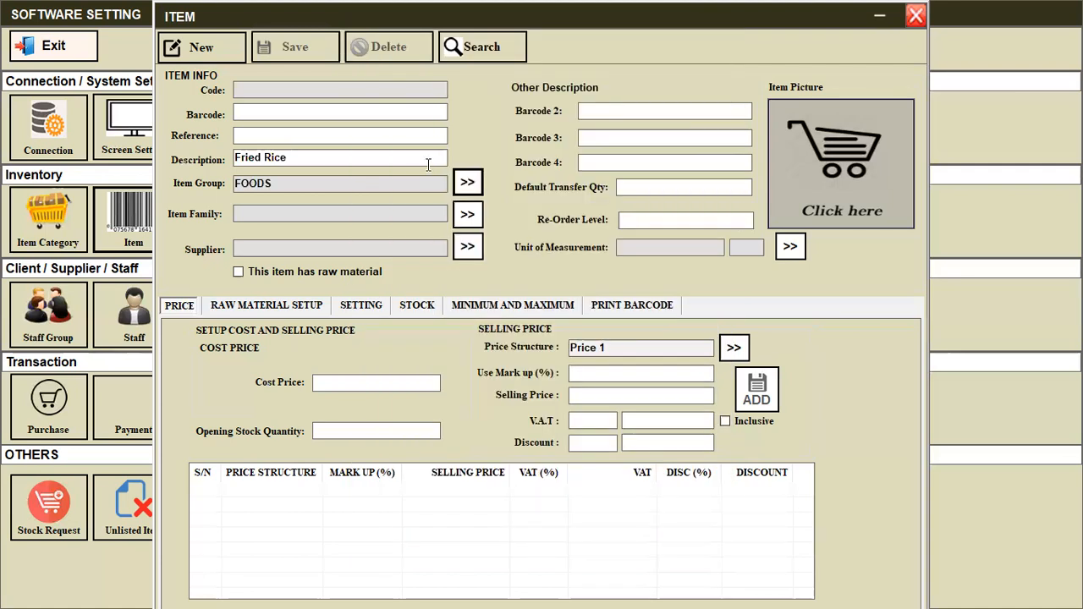
click(468, 216)
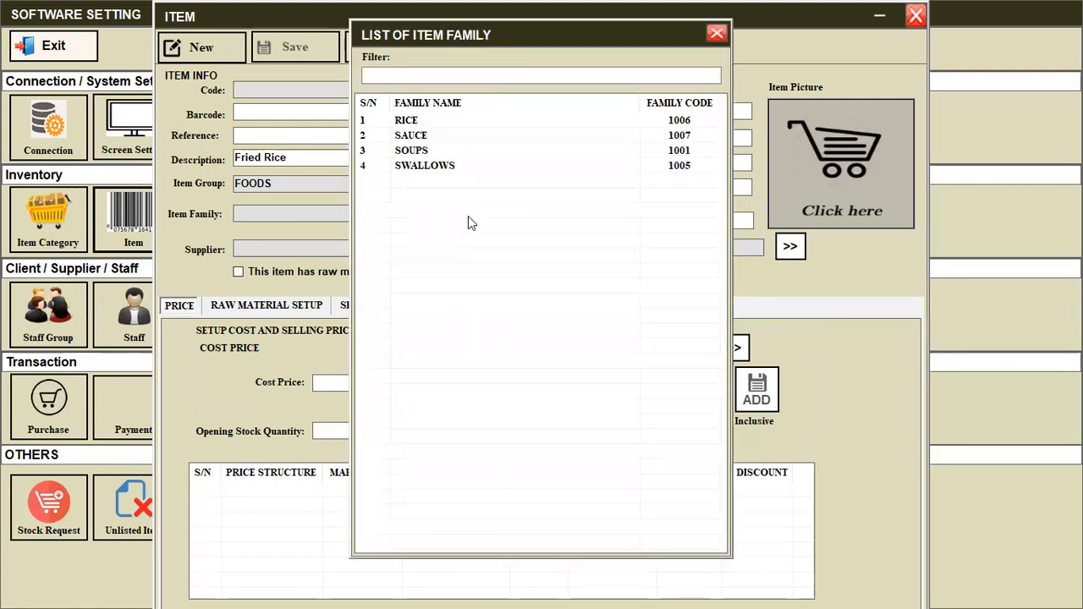
double_click(420, 121)
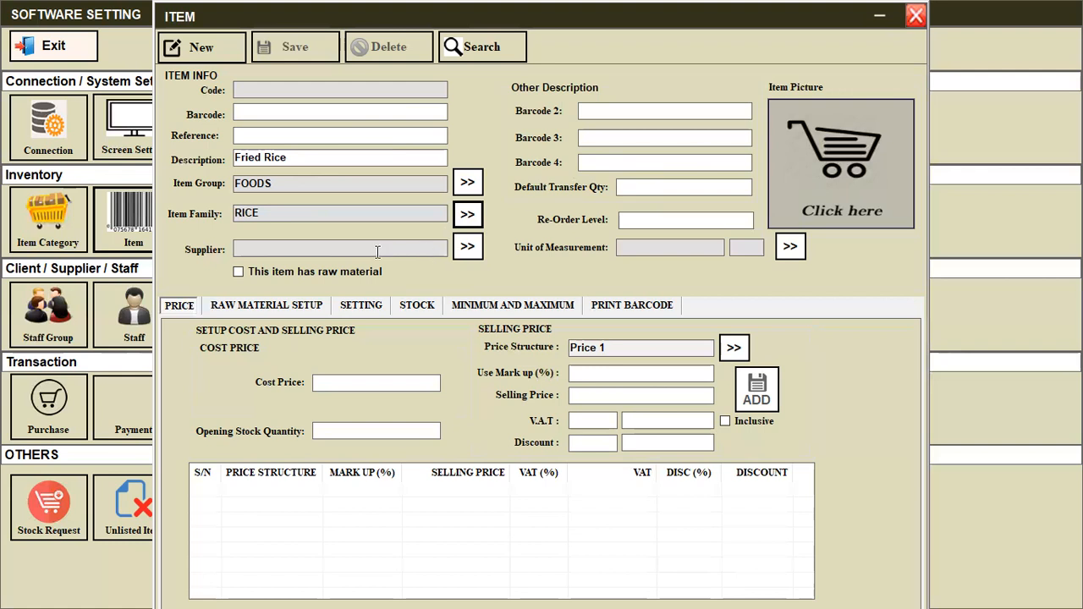
Step: Look through the item form's raw material, setting, stock, minimum and maximum, and barcode printing pages, and close the form and its menu without saving
click(302, 309)
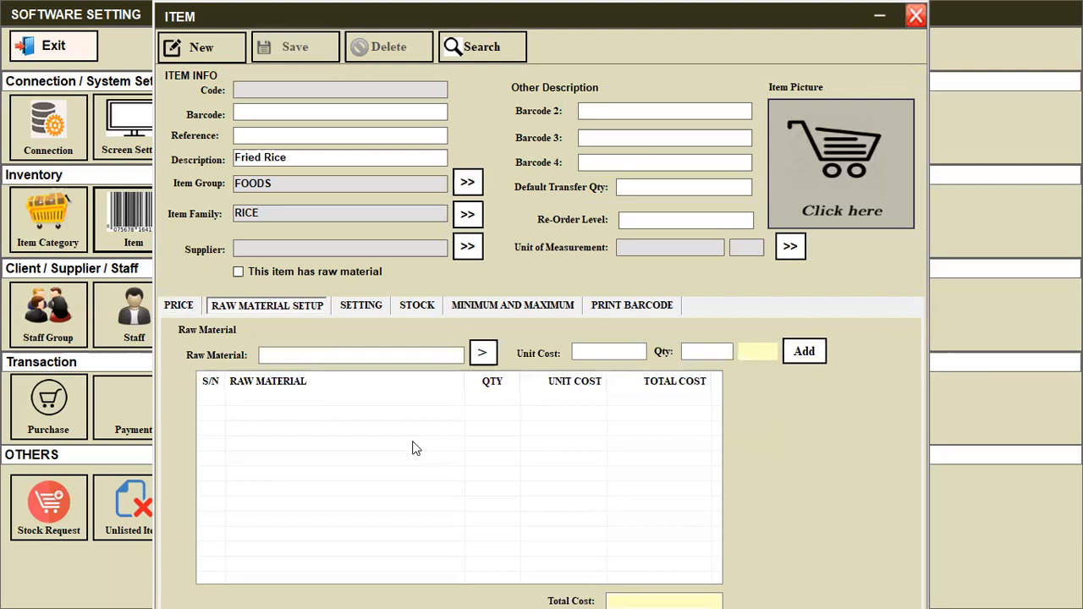
click(373, 306)
click(417, 307)
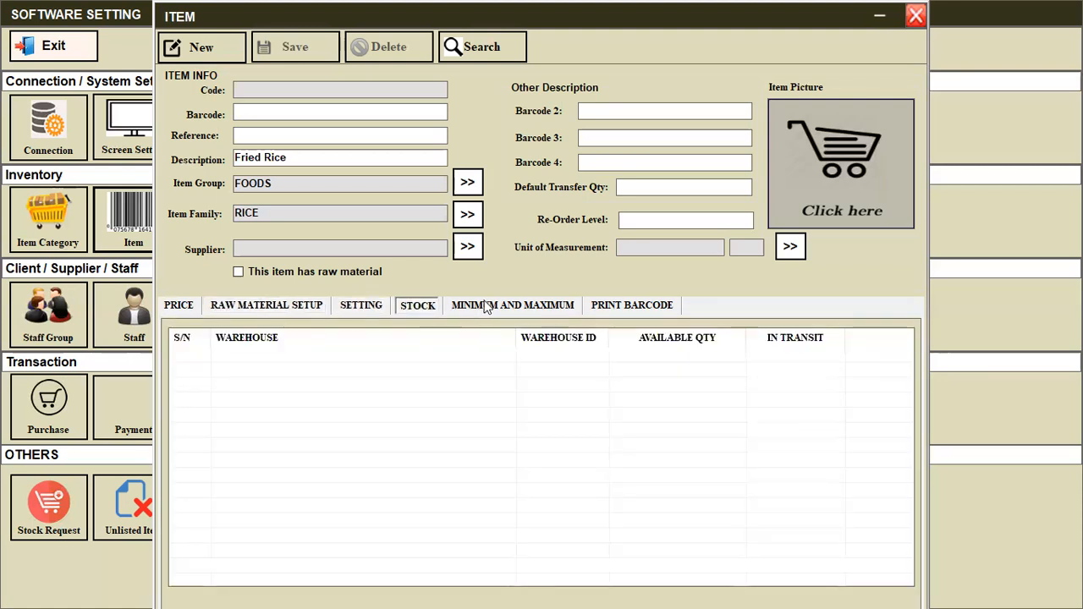
click(509, 310)
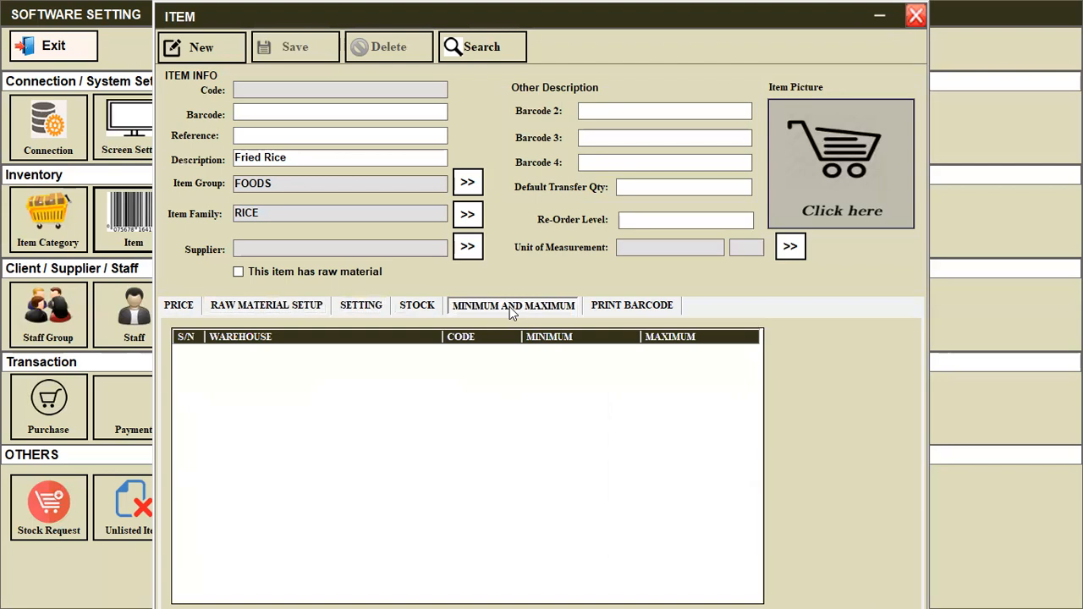
click(622, 307)
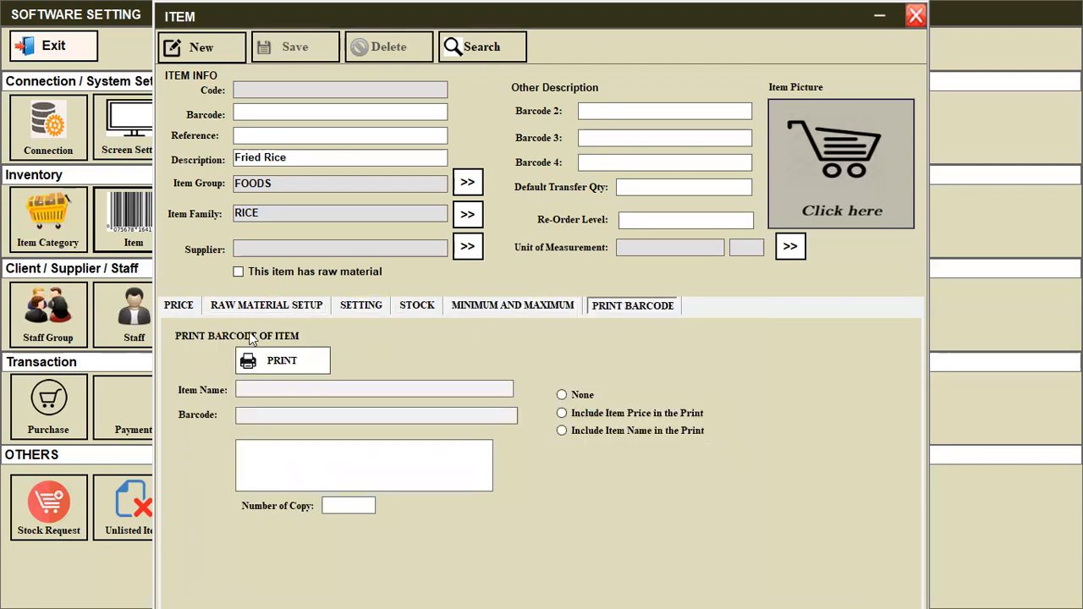
click(186, 310)
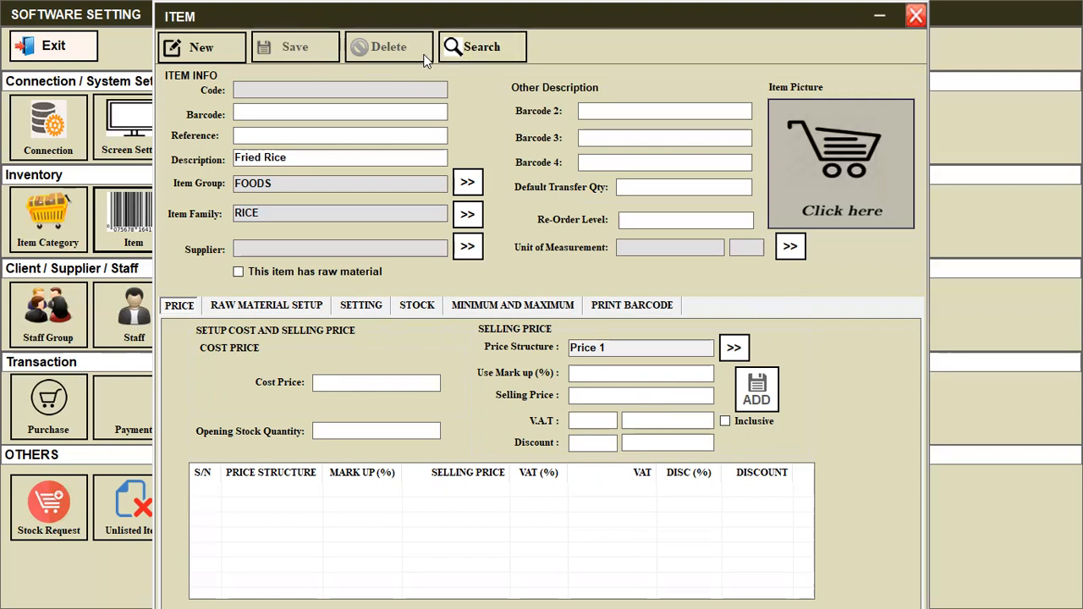
click(911, 17)
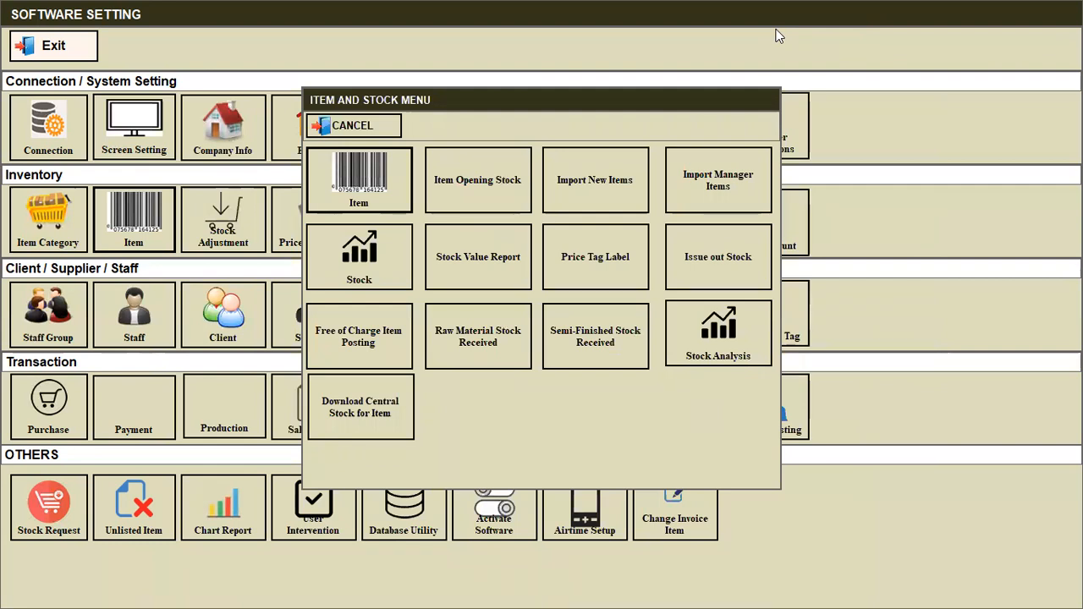
click(380, 126)
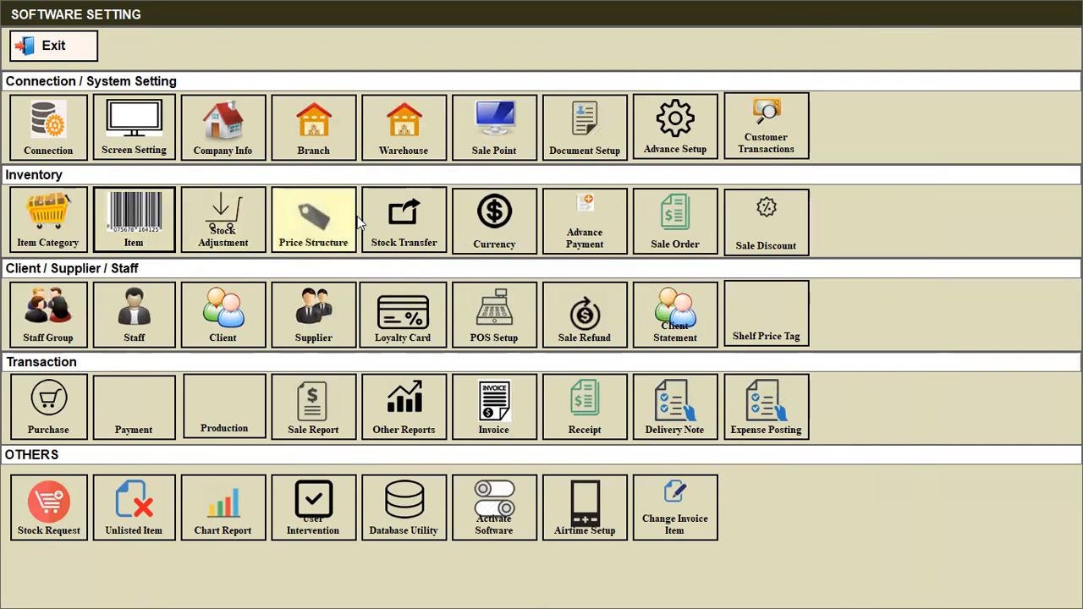
Step: View the Currency window and the POS Sale Order form, closing both without changes
click(486, 244)
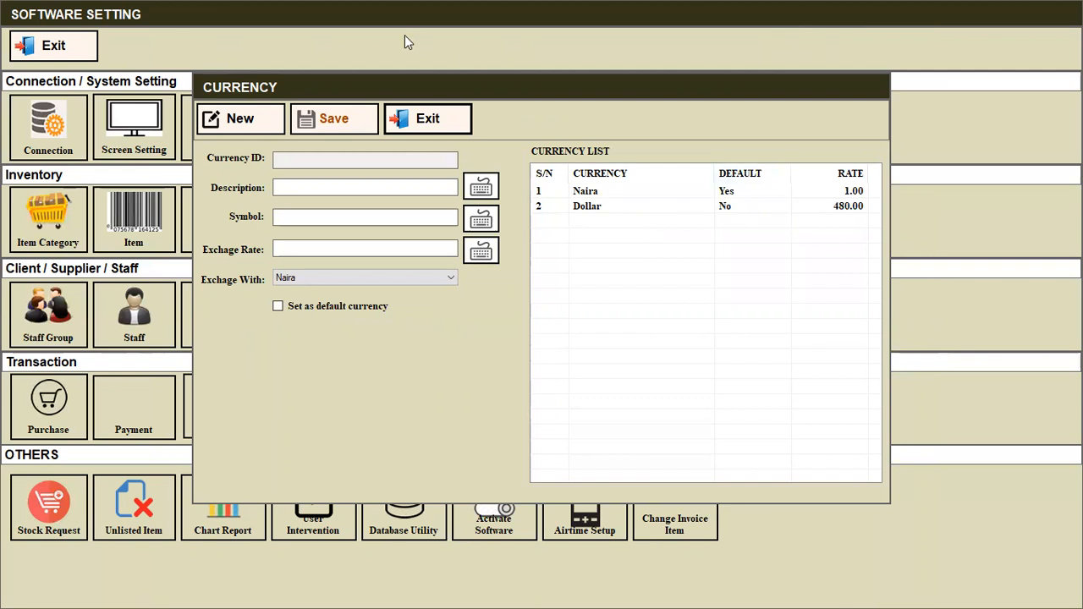
click(452, 118)
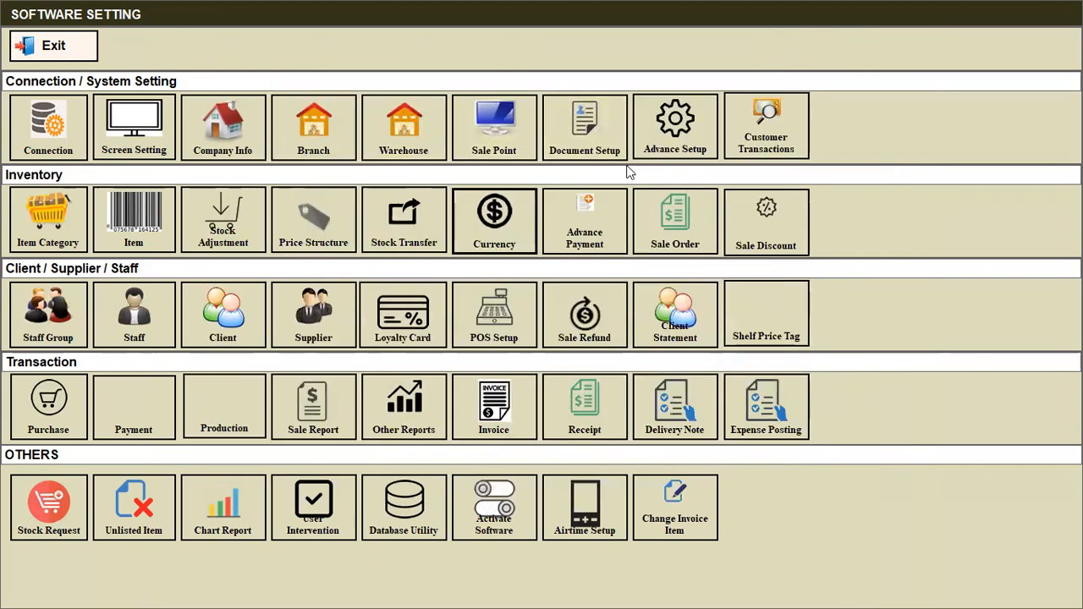
click(671, 218)
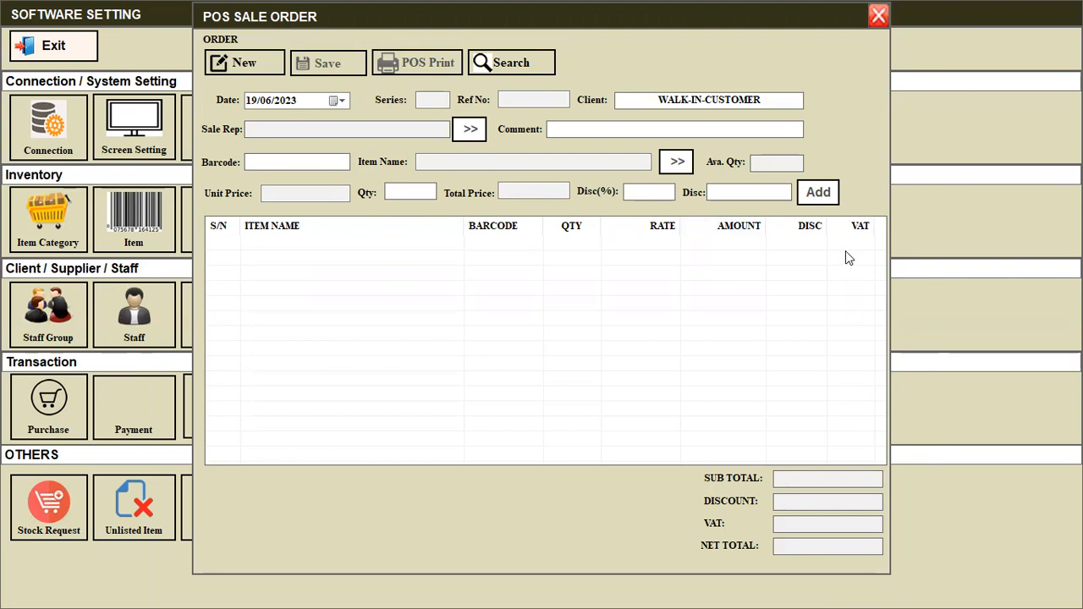
click(879, 16)
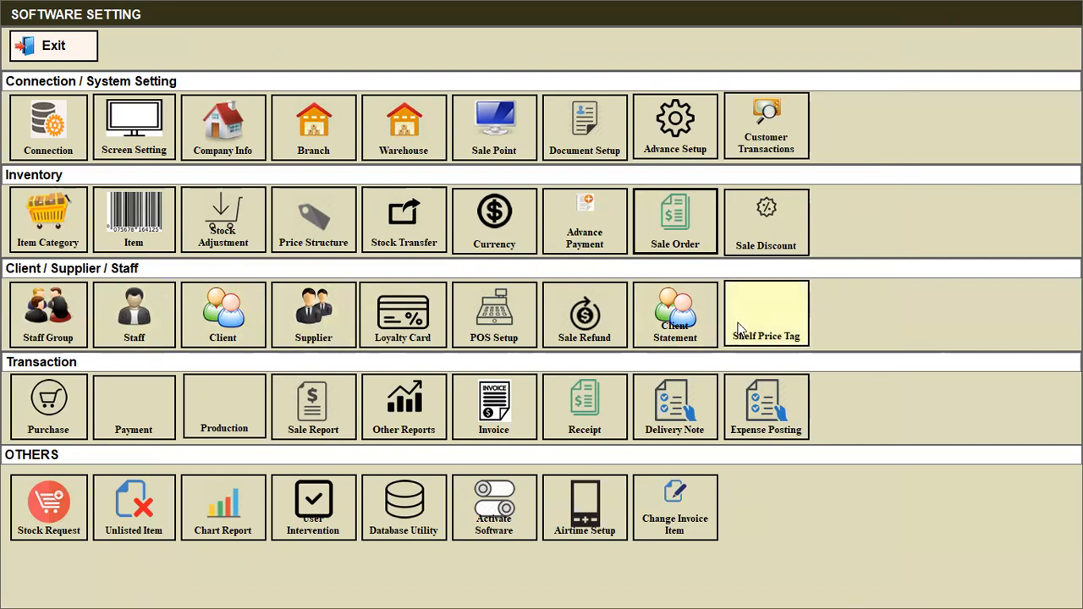
Step: Look at the POS Setup options with the receipt message and the Sale Refund form, exiting both without changes
click(490, 325)
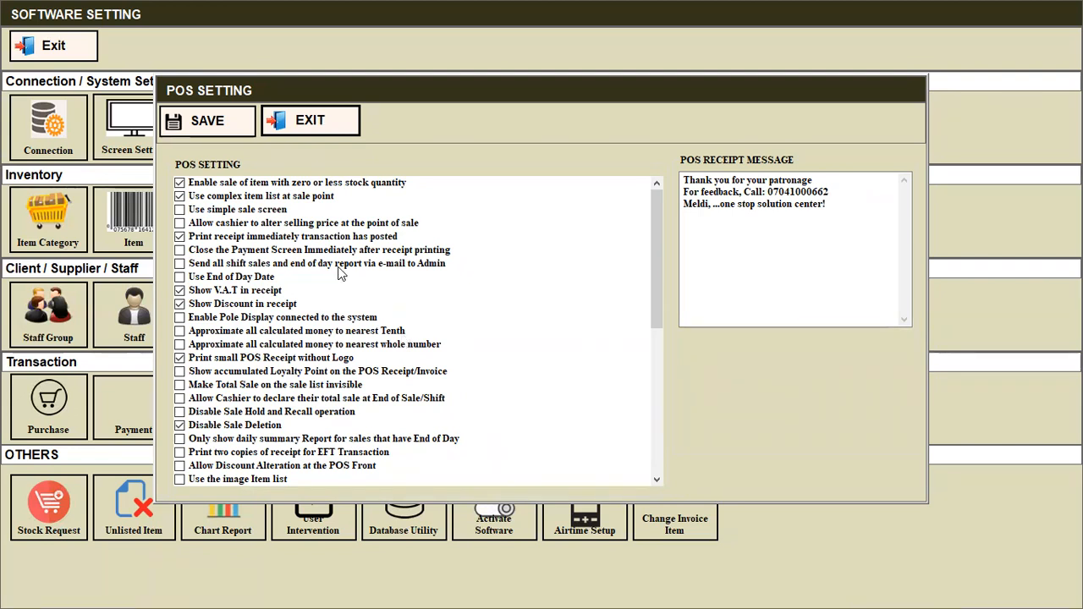
click(763, 225)
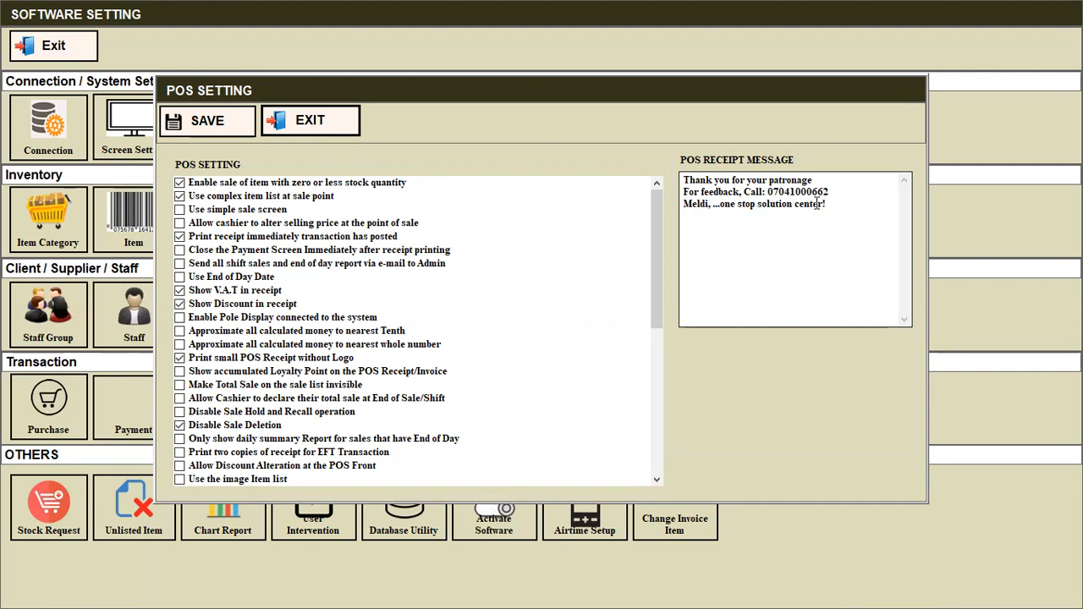
click(331, 121)
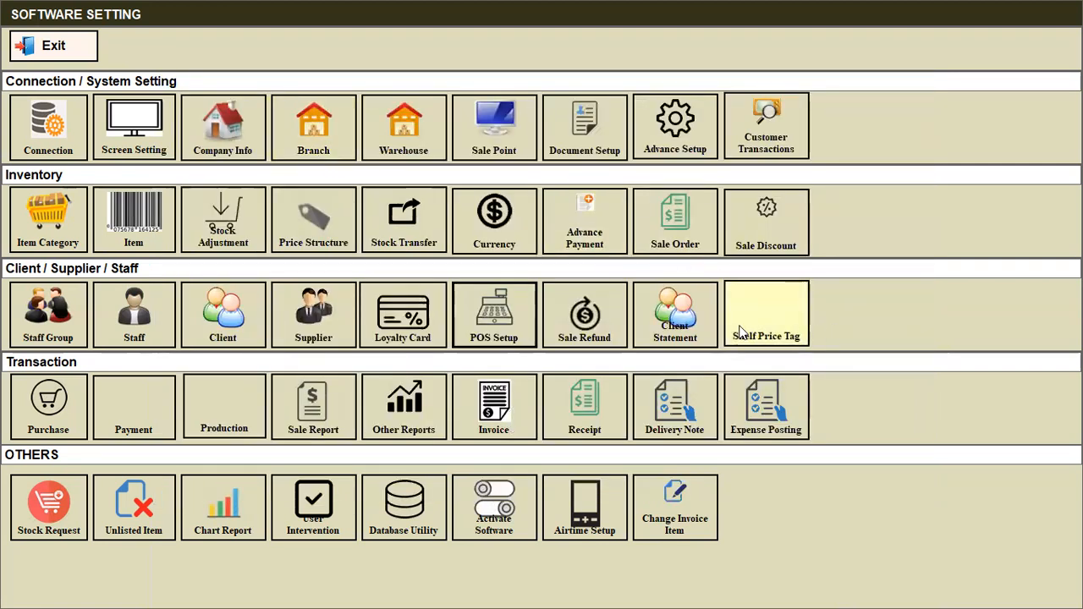
click(601, 329)
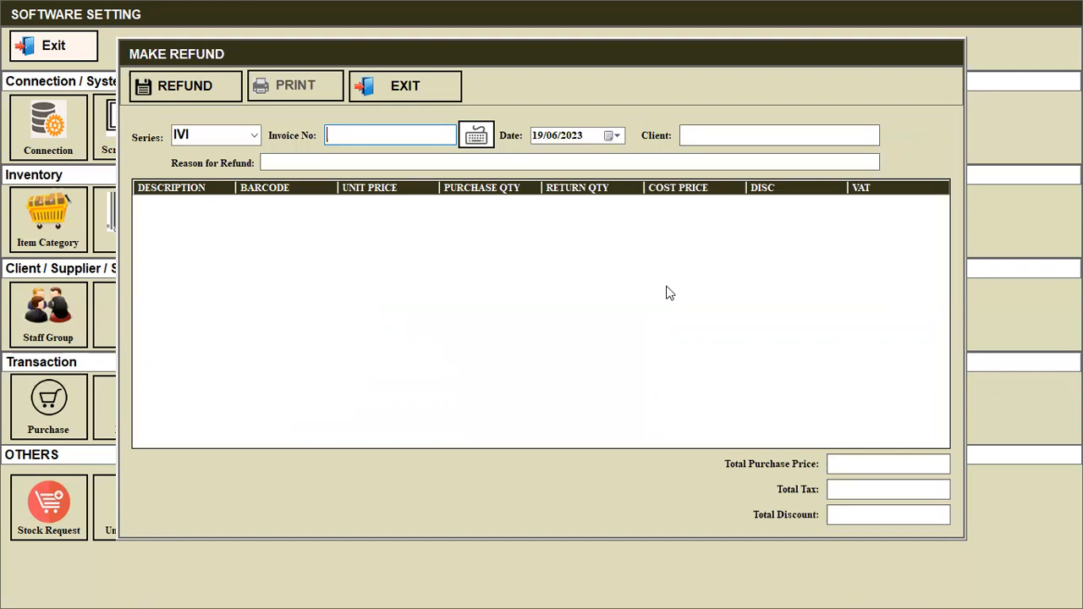
click(443, 87)
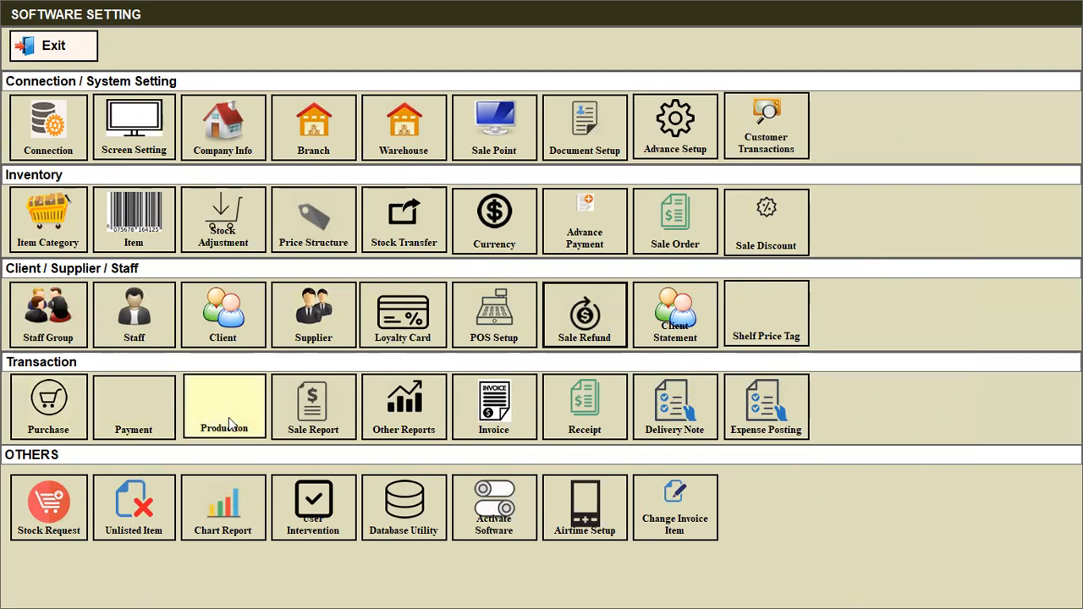
Step: View the Sale Analysis report options and its cashier list without generating a report, and exit the software settings to the sale screen
click(323, 432)
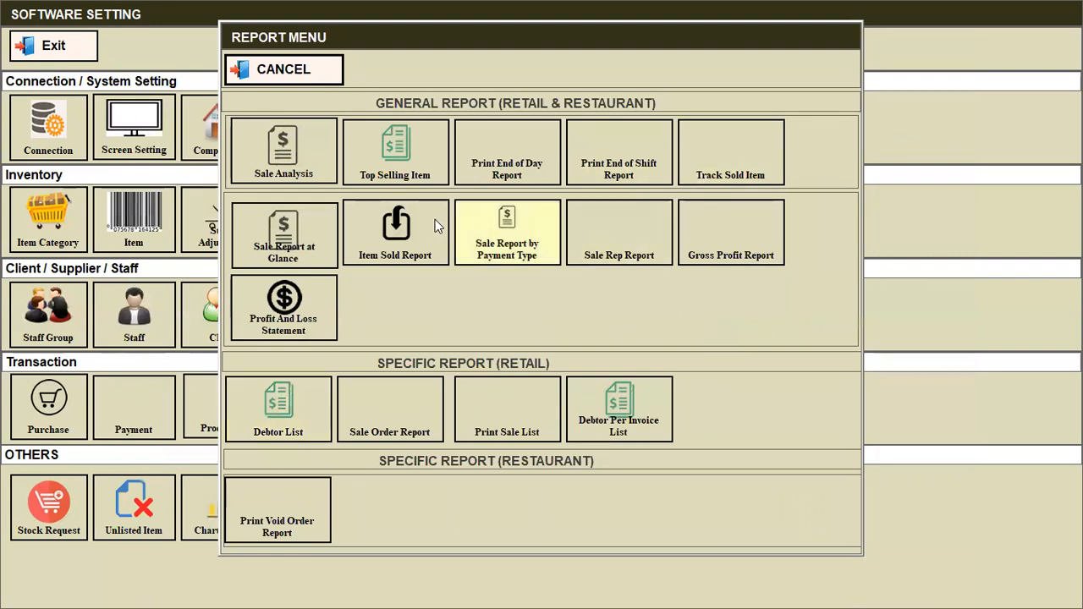
click(310, 172)
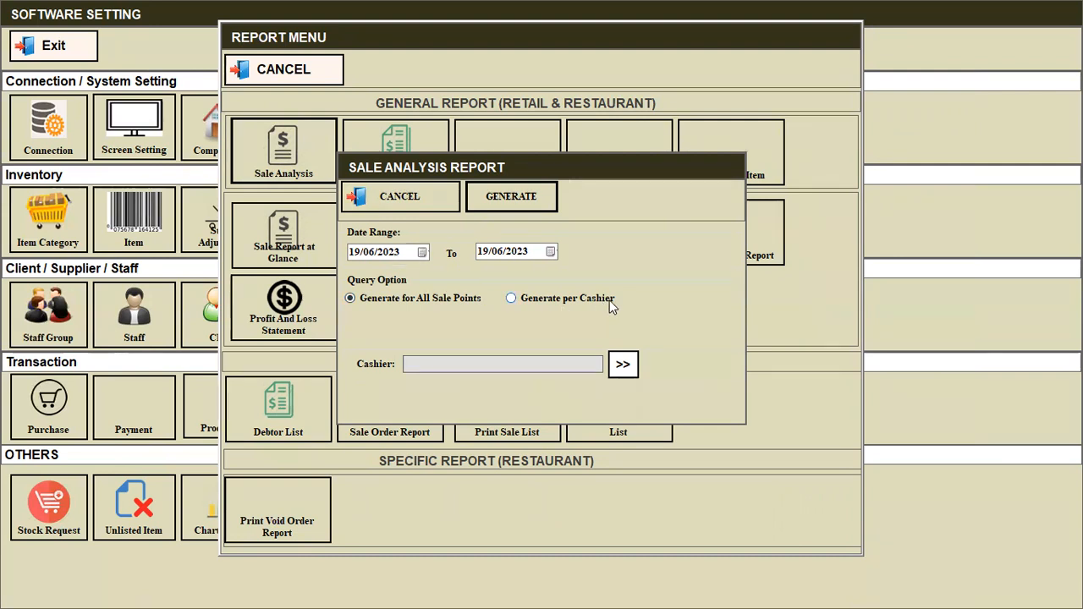
click(628, 367)
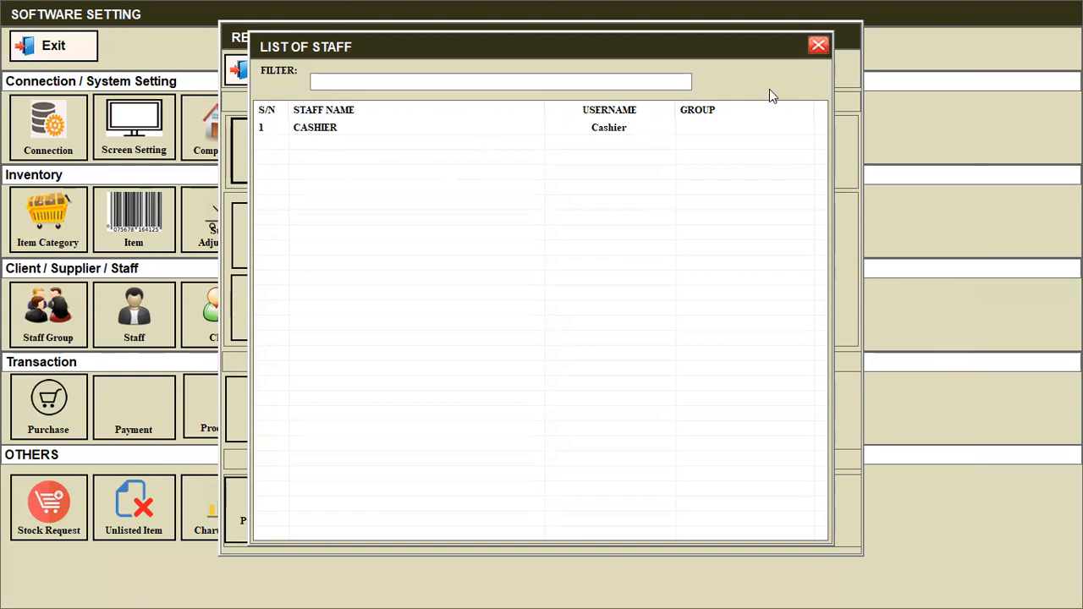
click(820, 46)
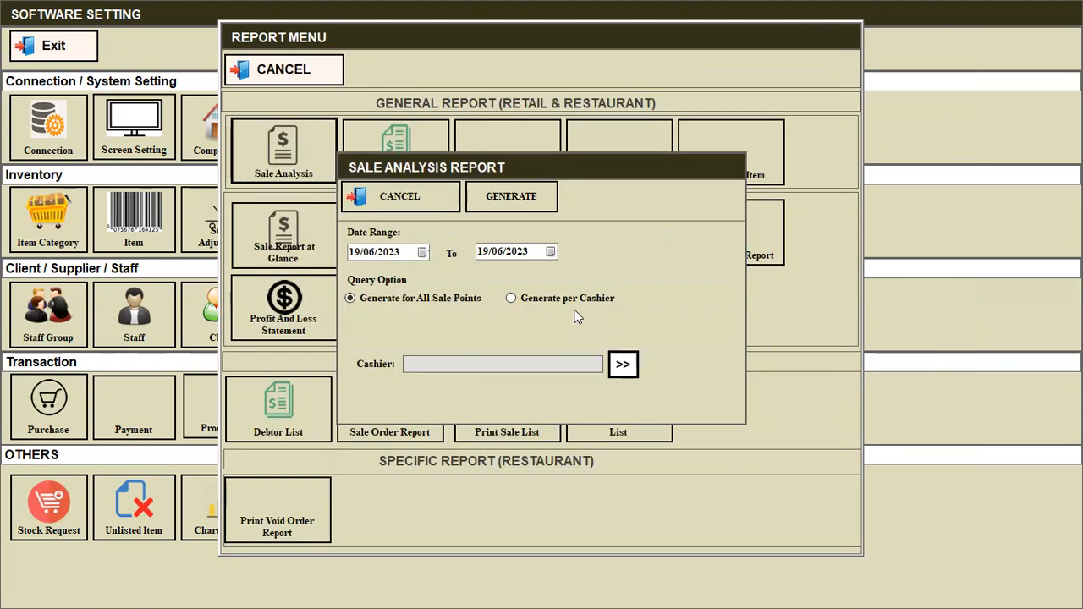
click(437, 207)
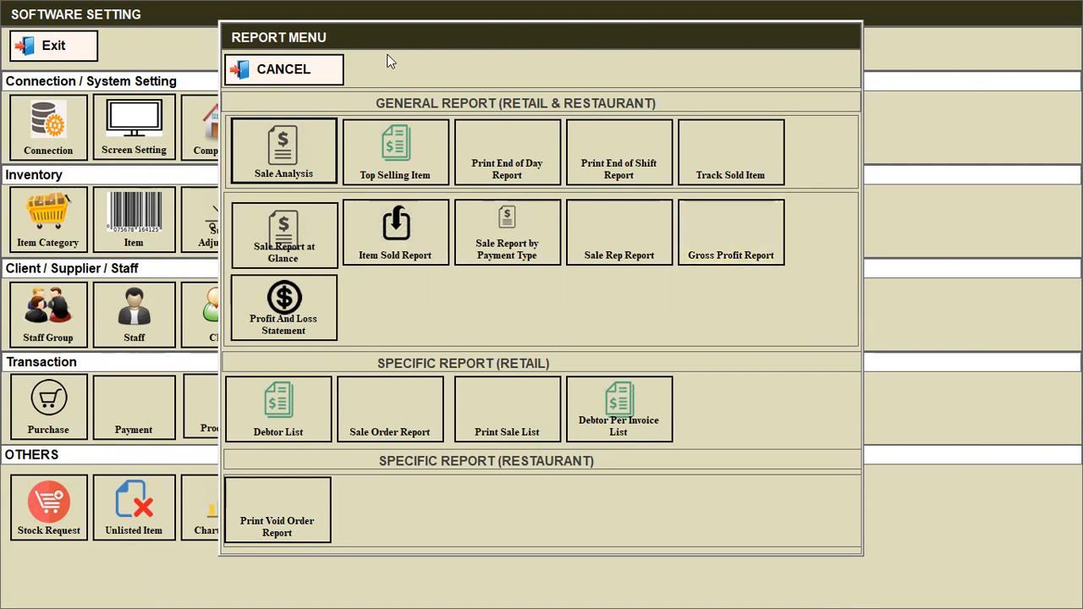
click(334, 71)
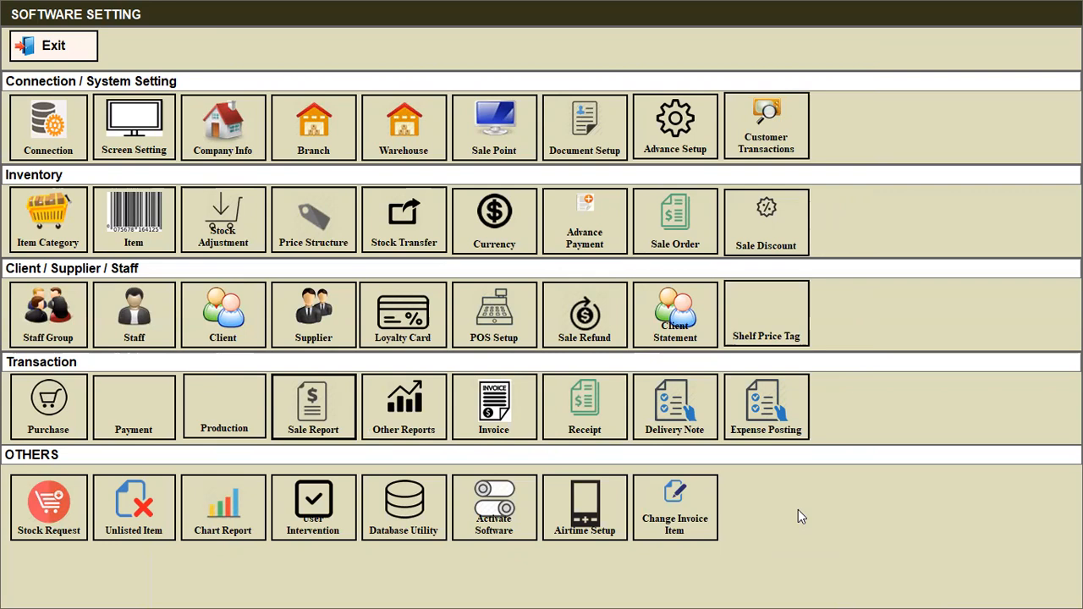
click(80, 48)
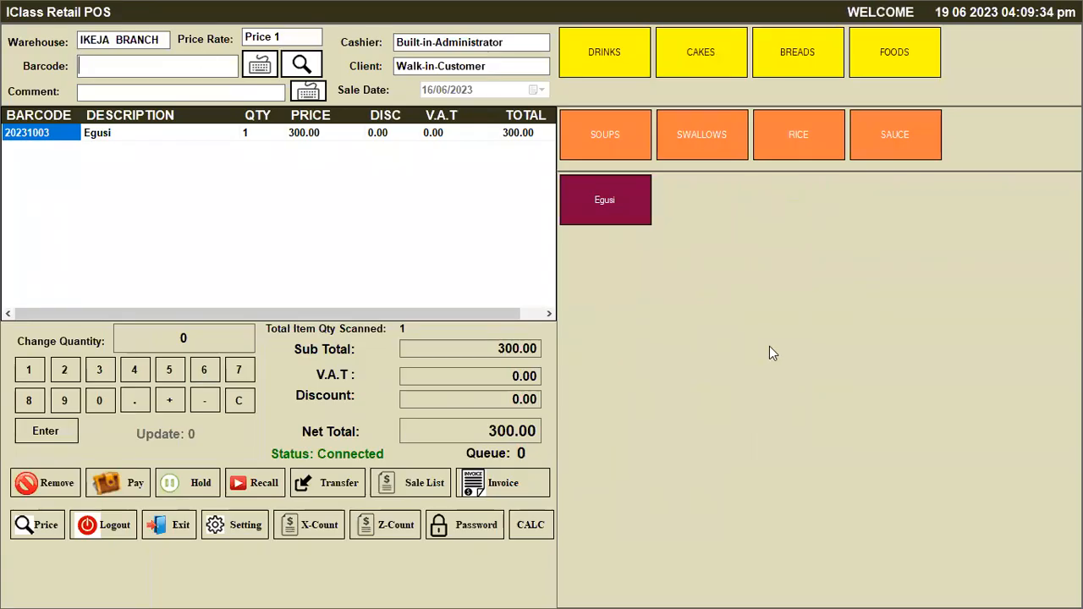